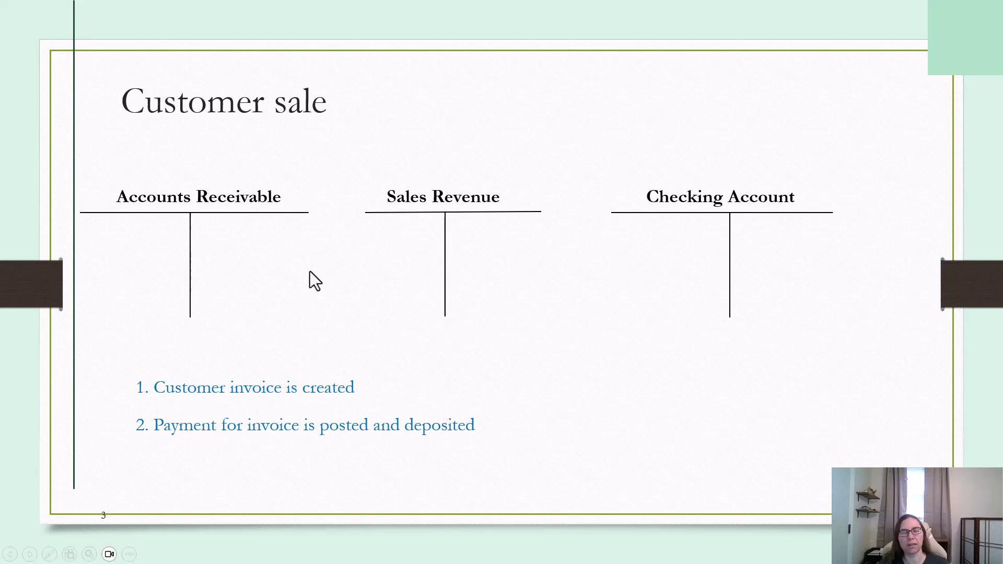
Step: Reveal the invoice's 800 debit to Accounts Receivable and 800 credit to Sales Revenue on the slide
click(137, 247)
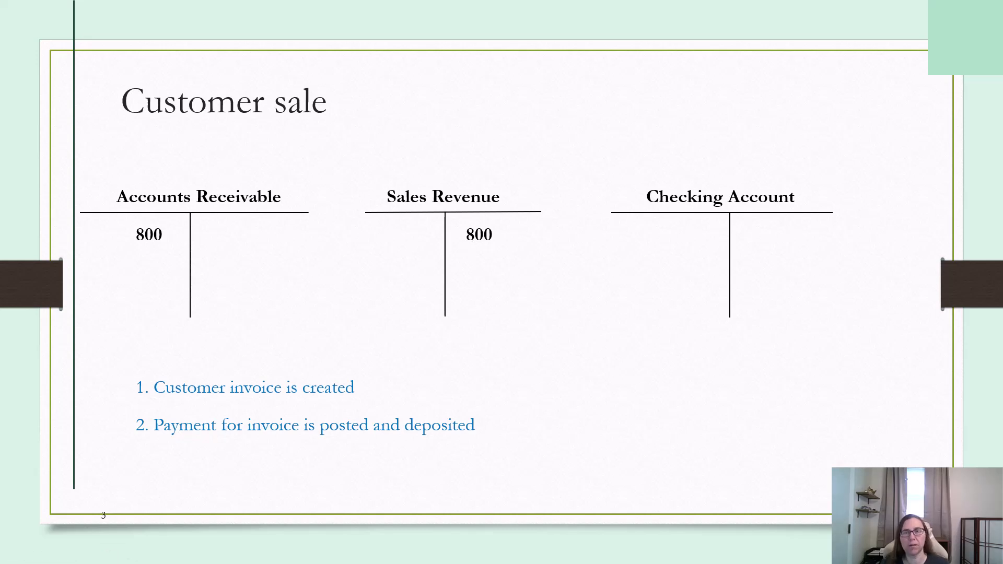
Step: Show the payment's 800 in Accounts Receivable and Checking, then the total lines and each account's balance
click(612, 291)
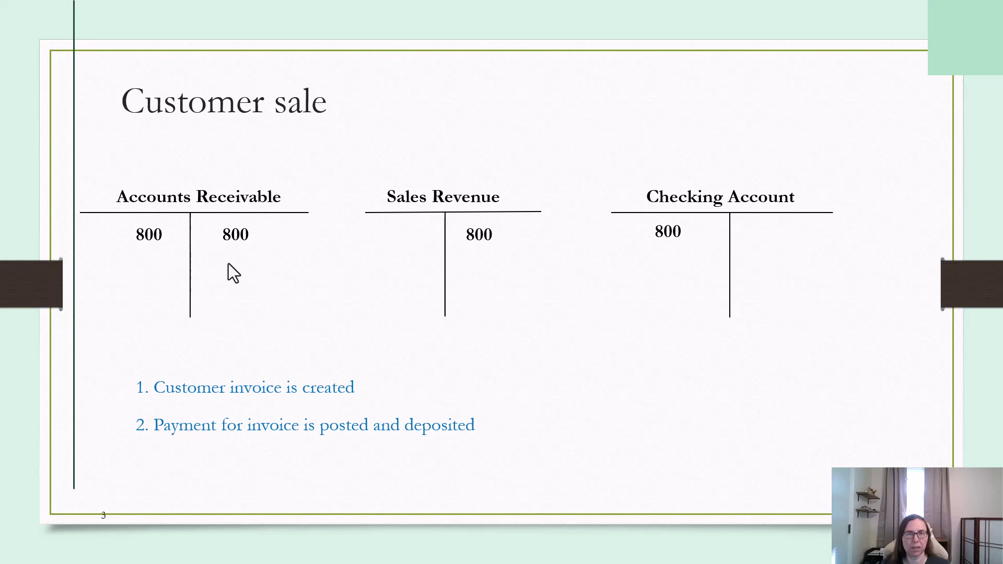
click(357, 343)
click(237, 339)
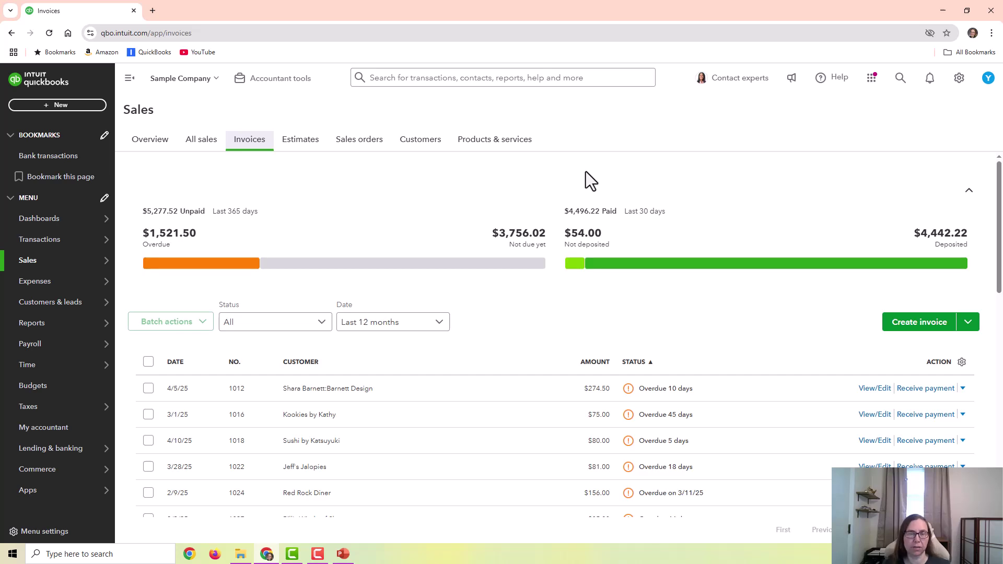
Step: Open customer 55 Twin Lane from the Customers list and scroll to its transaction list
click(419, 144)
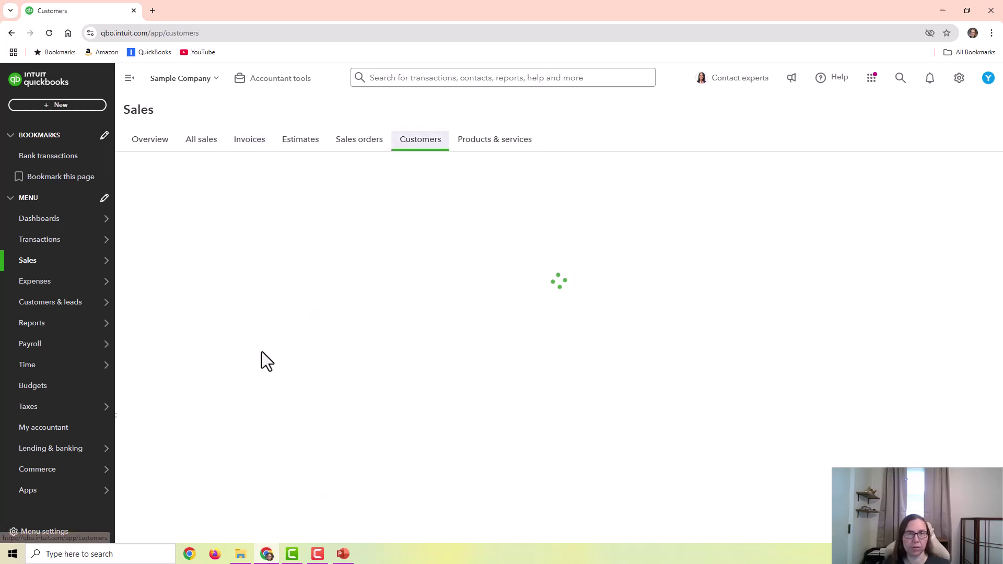
scroll(244, 431, down, 3)
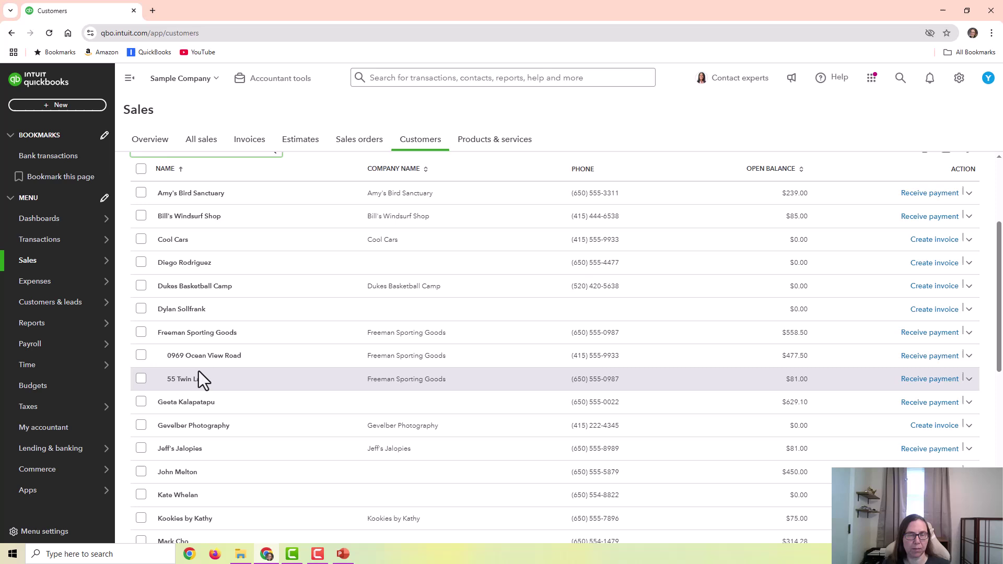
click(193, 383)
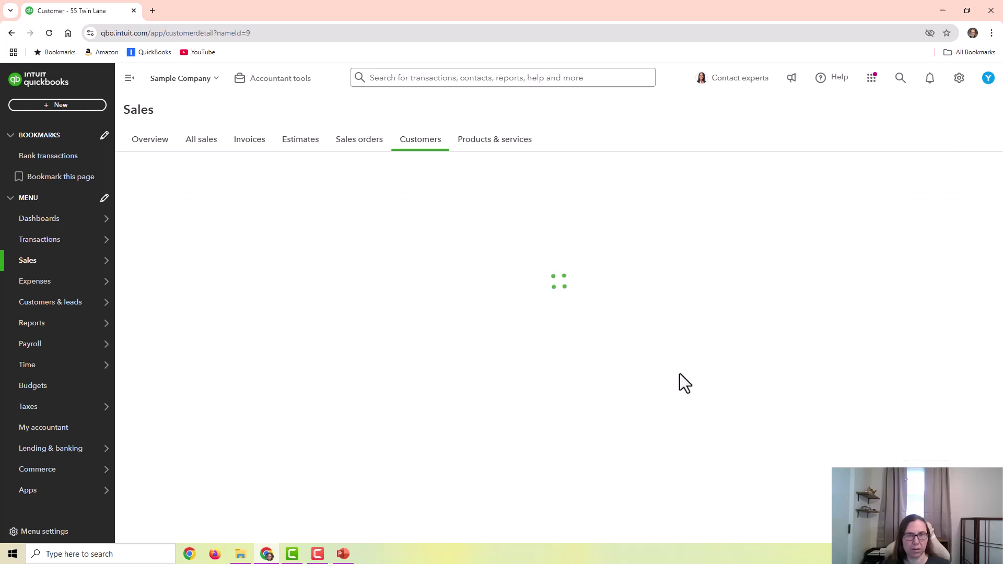
scroll(795, 350, down, 2)
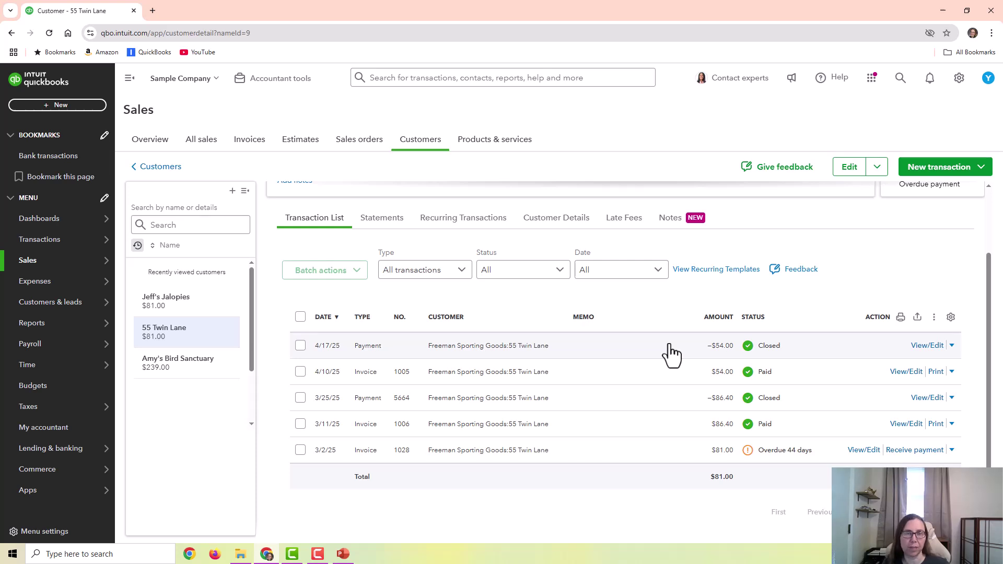
Step: Open the 4/17/25 $54.00 payment applied to invoice 1005
click(677, 354)
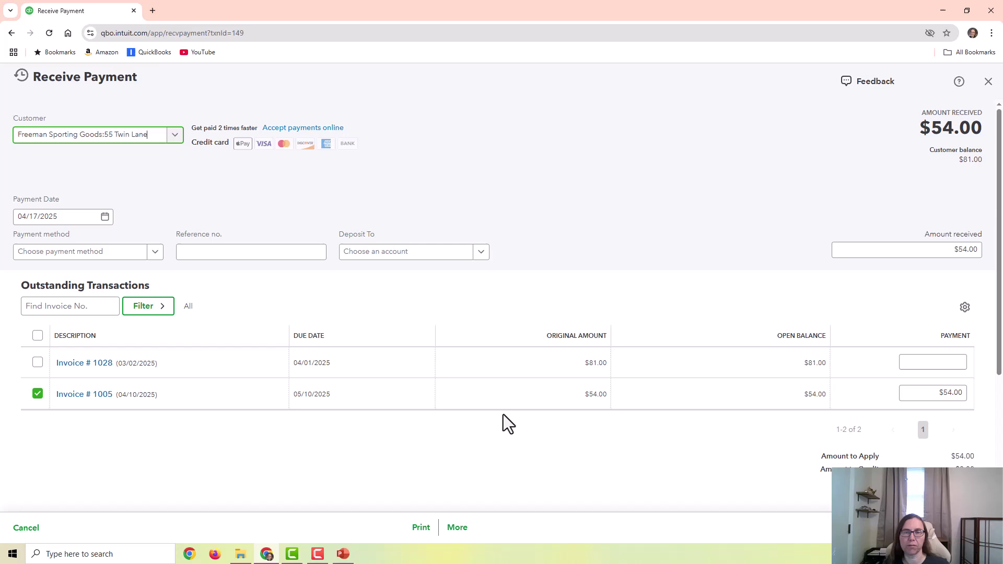
click(457, 528)
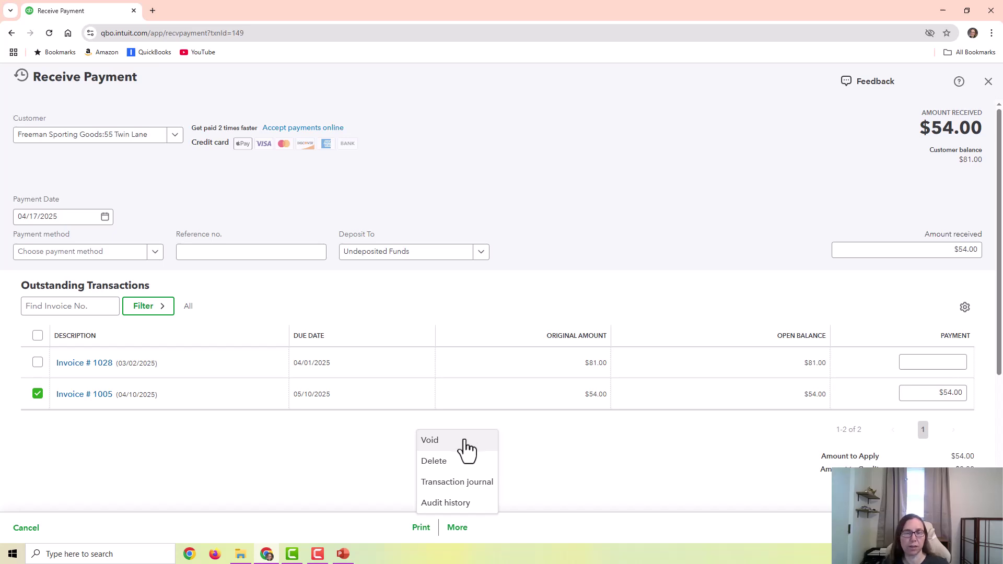
scroll(240, 468, down, 3)
click(90, 396)
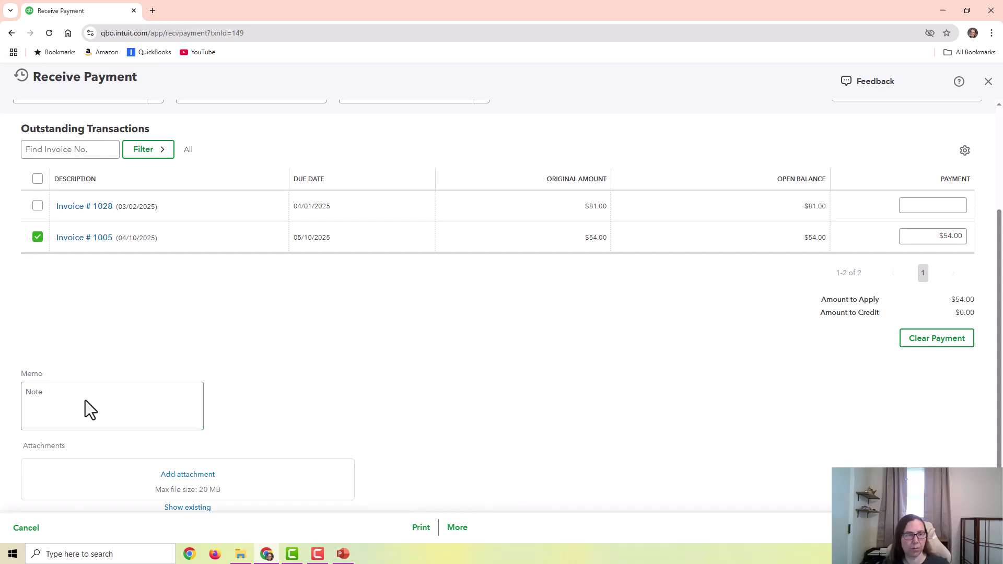
Step: Add the memo 'Payment processing error' to the payment and choose to void it
click(89, 394)
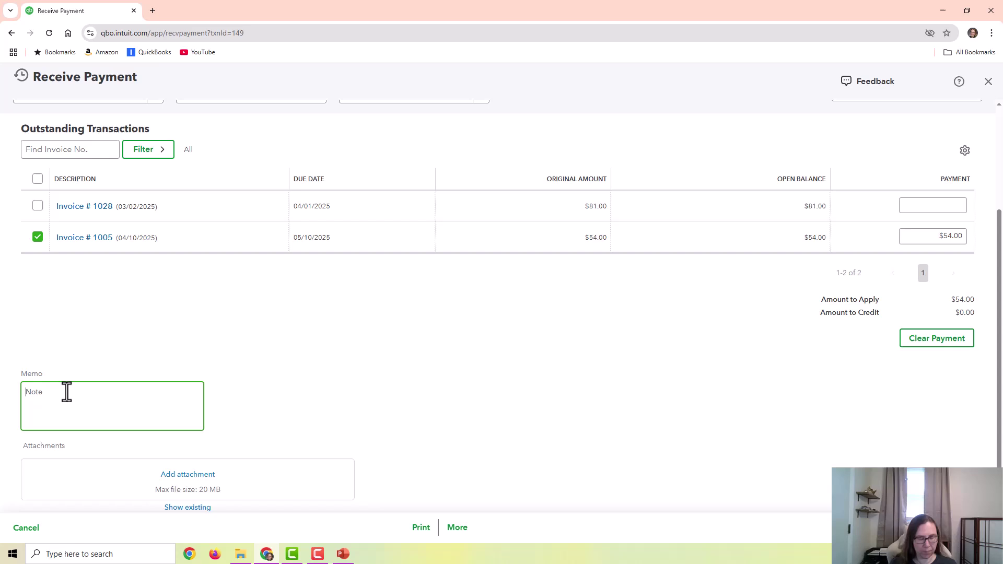
text(Payment)
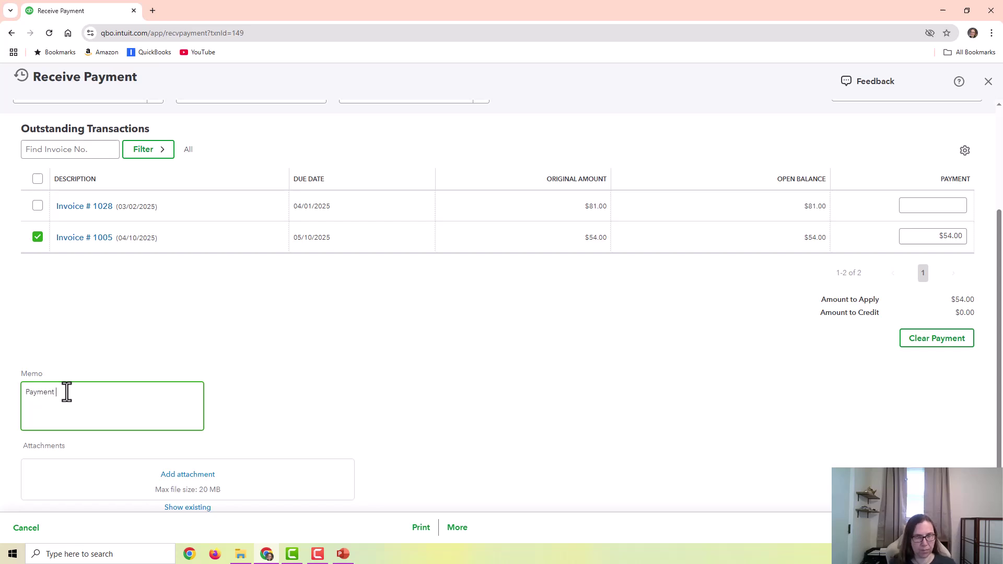
key(BackSpace)
key(BackSpace)
key(BackSpace)
text(ent processi)
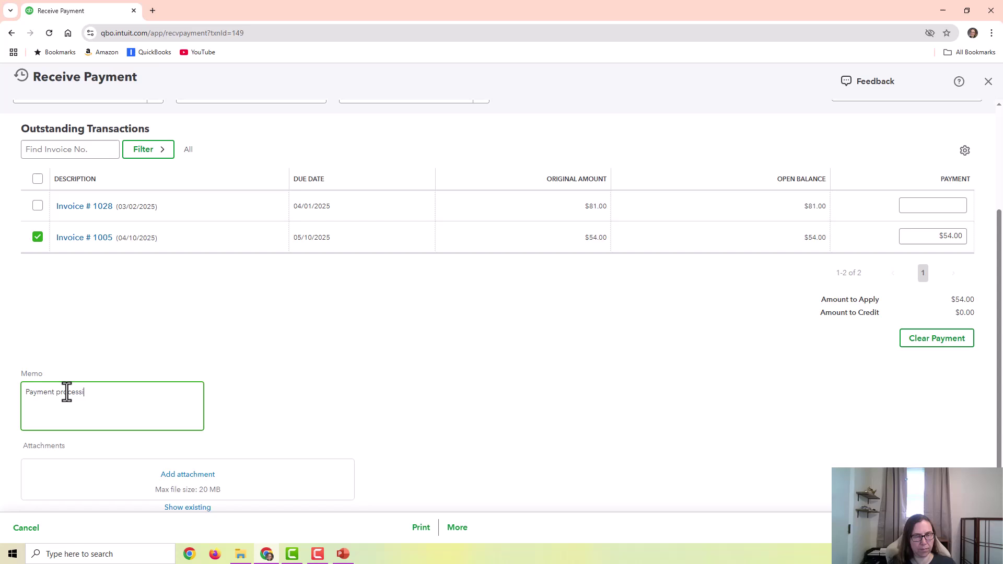
text(ng error)
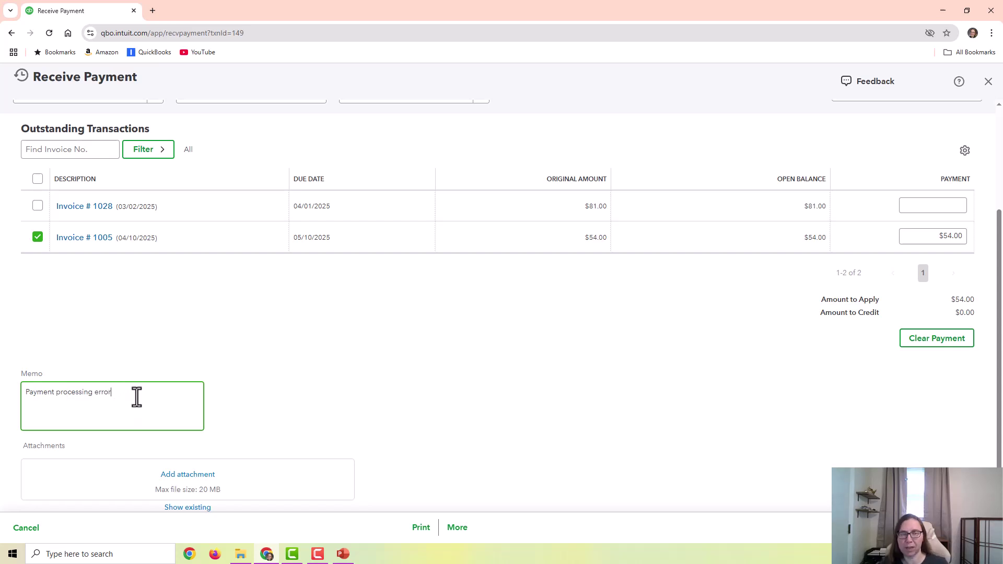
click(455, 536)
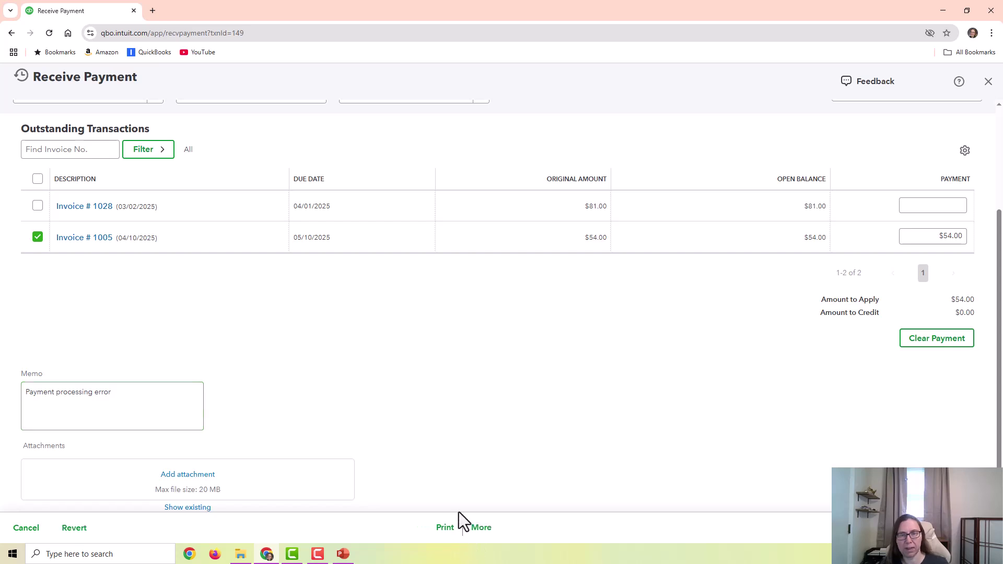
click(481, 529)
click(474, 440)
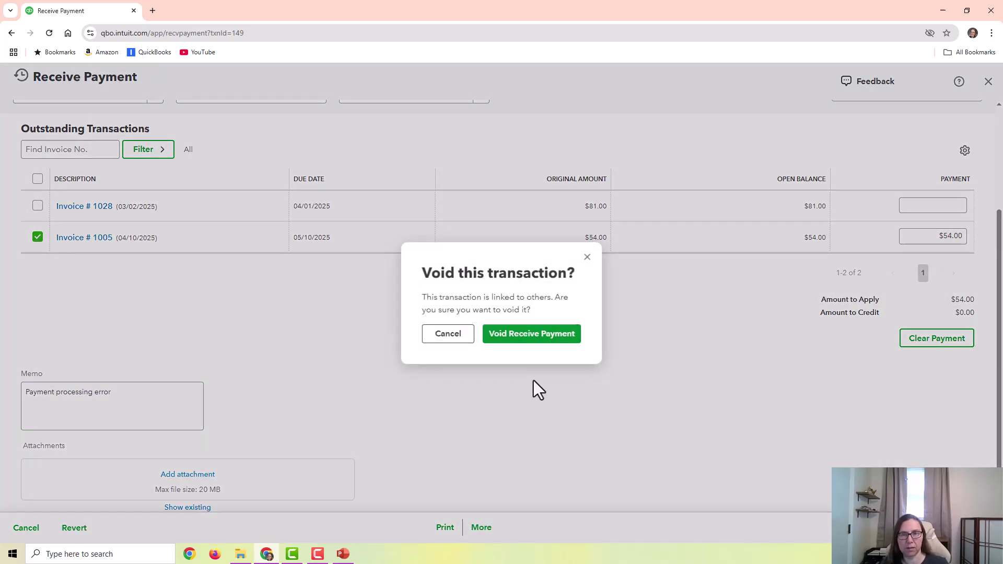
Step: Confirm voiding the payment, then start a Checking bank deposit that includes the voided payment
click(522, 336)
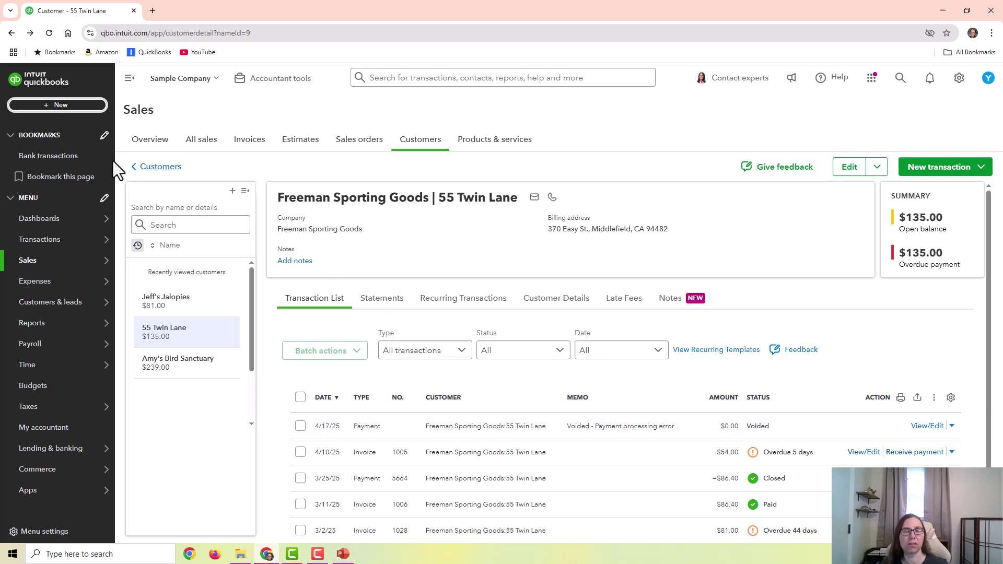
click(81, 105)
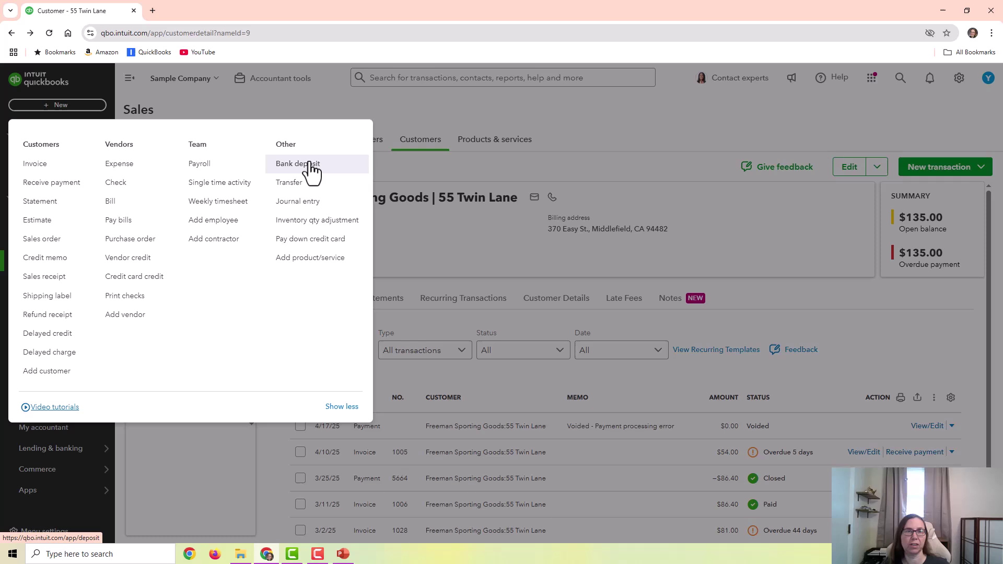
click(72, 106)
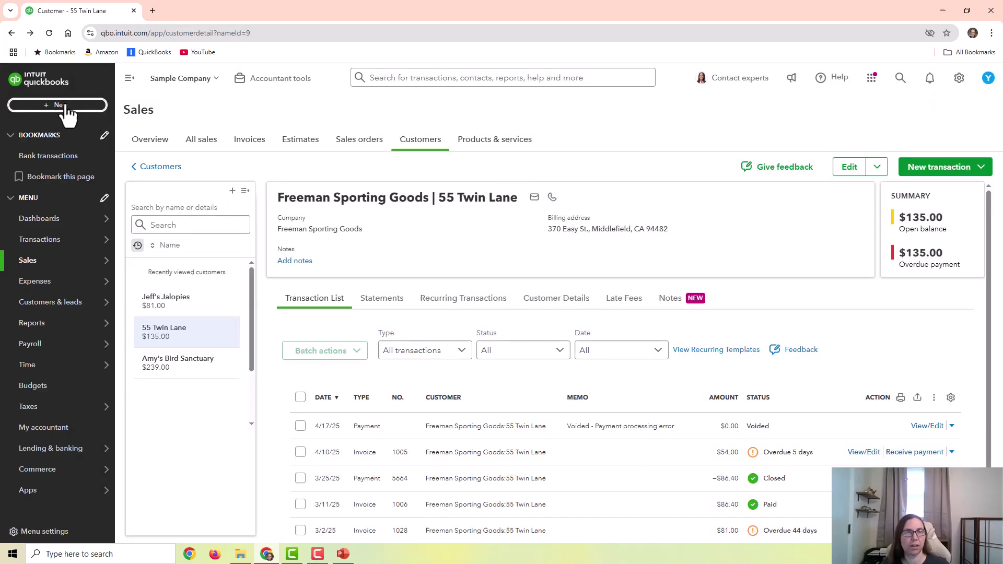
click(74, 105)
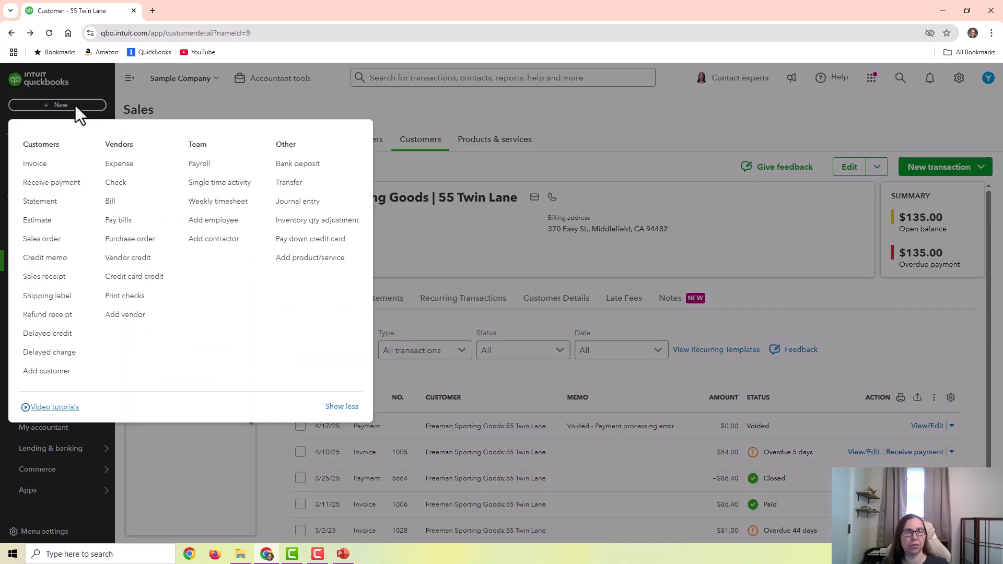
click(307, 166)
click(18, 240)
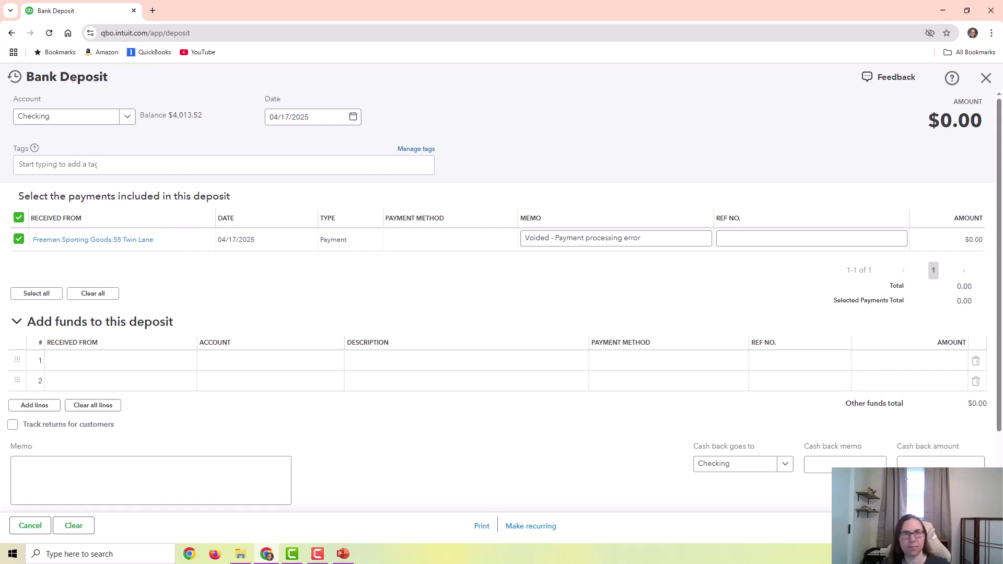
Step: Save the $0.00 bank deposit containing the voided 55 Twin Lane payment
click(949, 526)
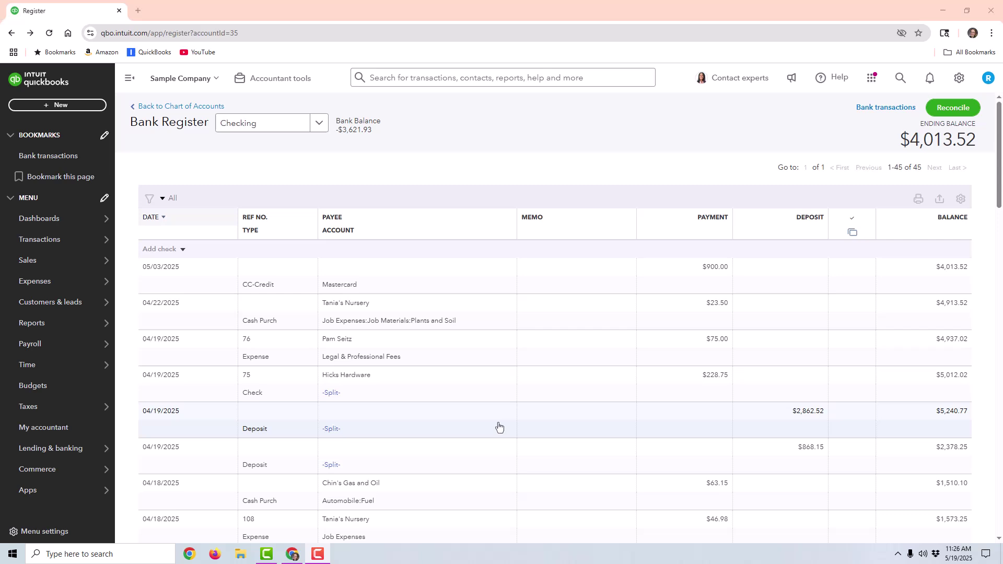
Step: Open the 04/19/2025 $2,862.52 deposit from the Checking register in the Bank Deposit form
click(774, 429)
click(852, 468)
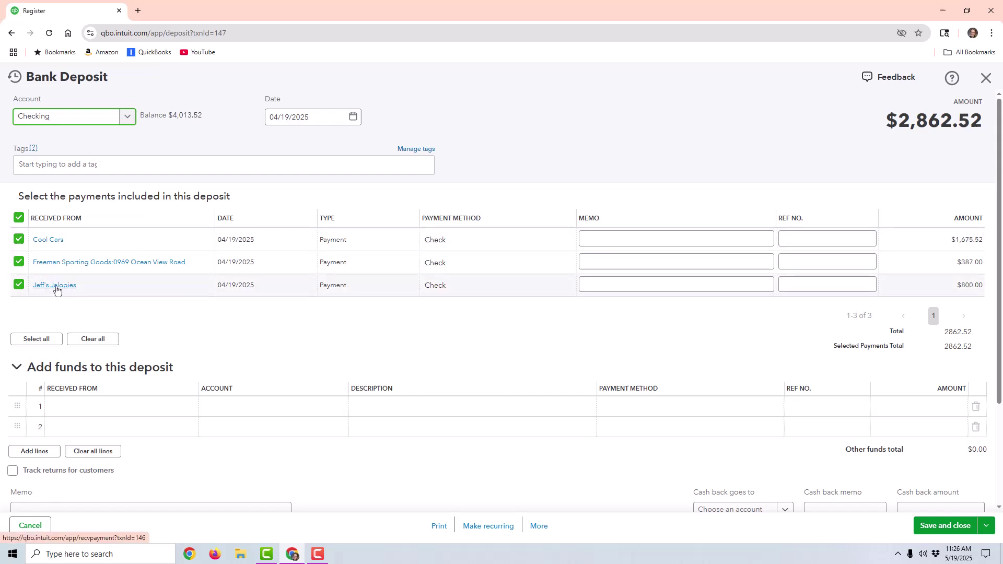
Step: Try voiding Jeff's Jalopies' $800.00 payment, then reopen the 04/19 $2,862.52 deposit for editing
click(55, 286)
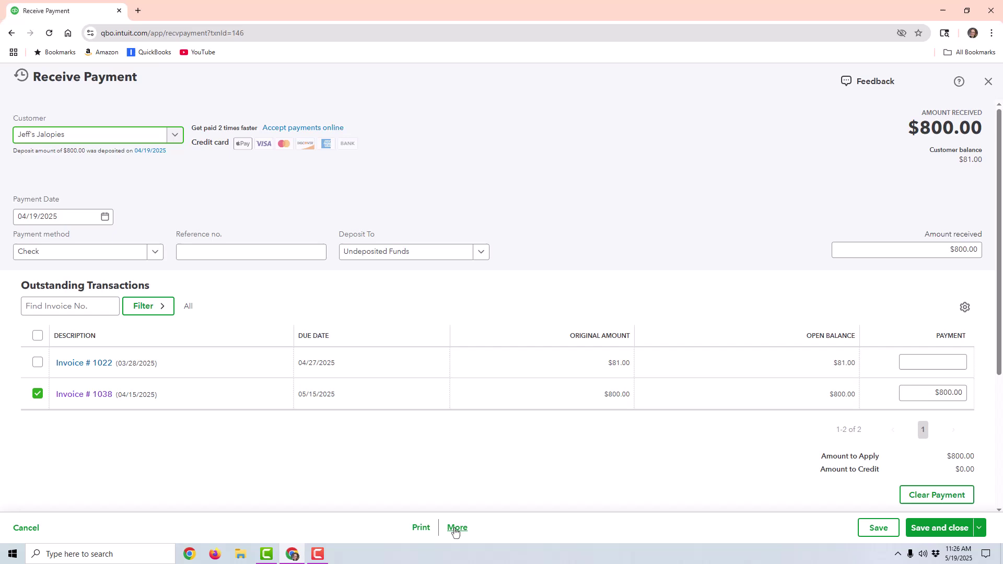
click(456, 529)
click(447, 442)
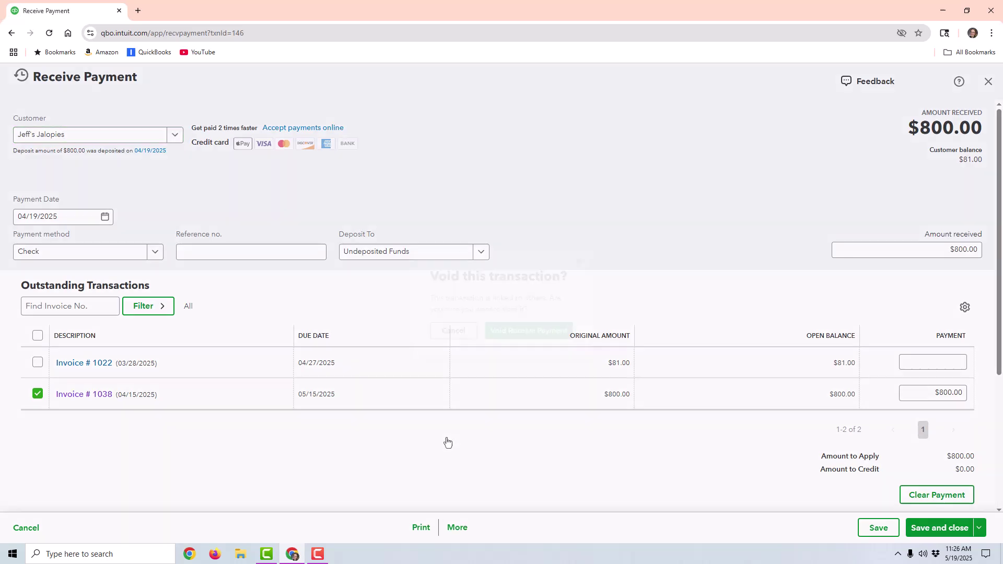
click(531, 336)
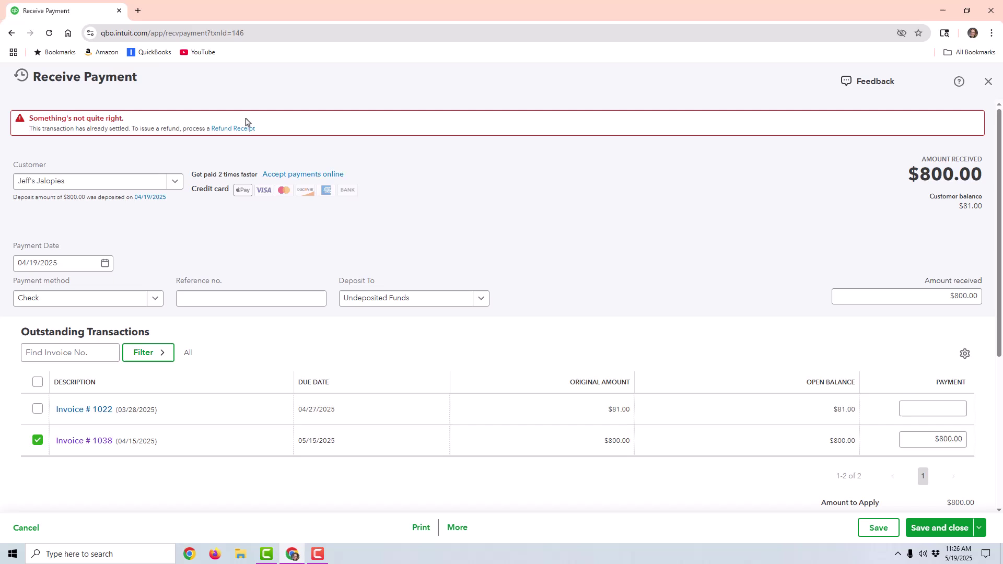
click(987, 82)
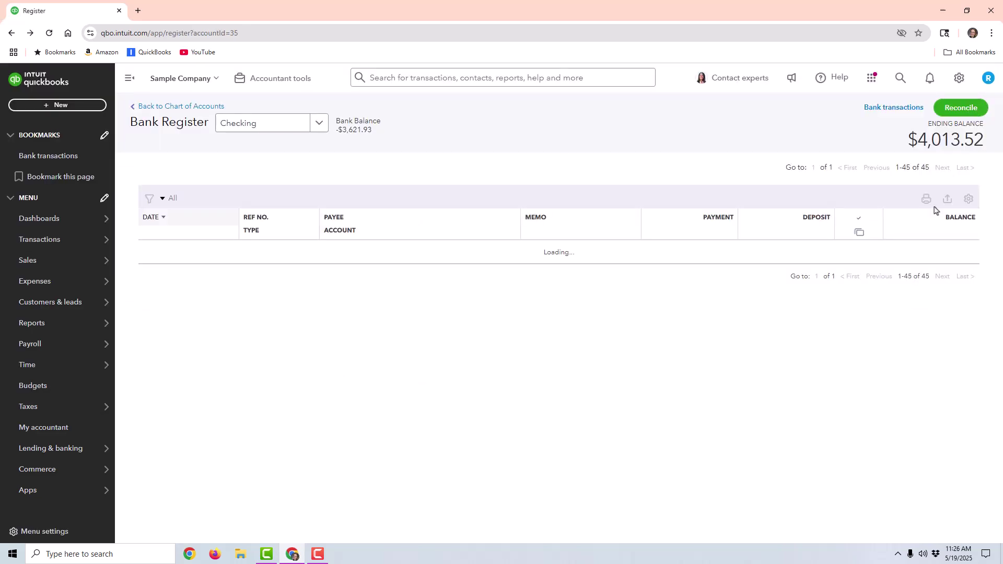
click(683, 425)
click(855, 463)
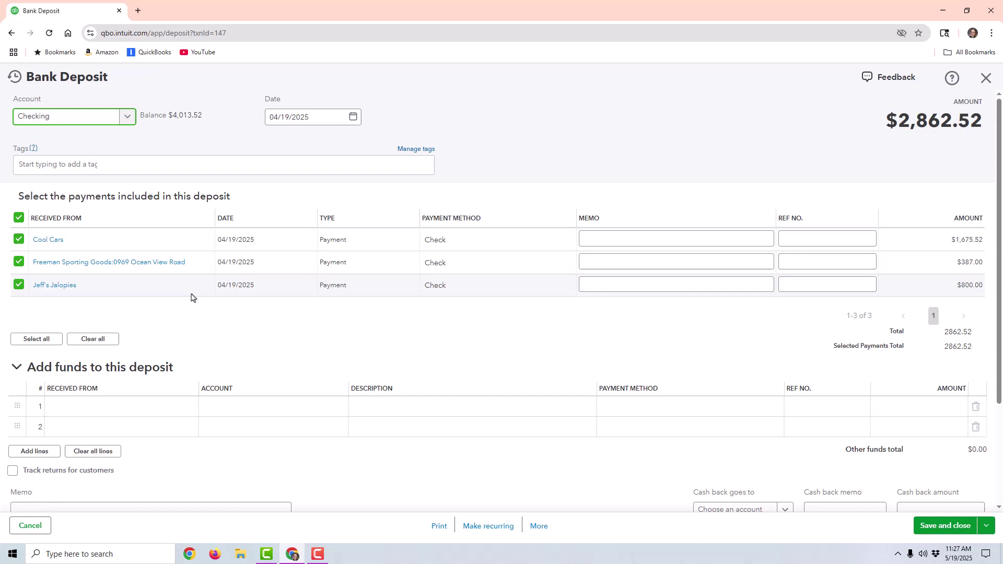
Step: Remove Jeff's Jalopies' $800 payment from the deposit, lowering its total
click(399, 329)
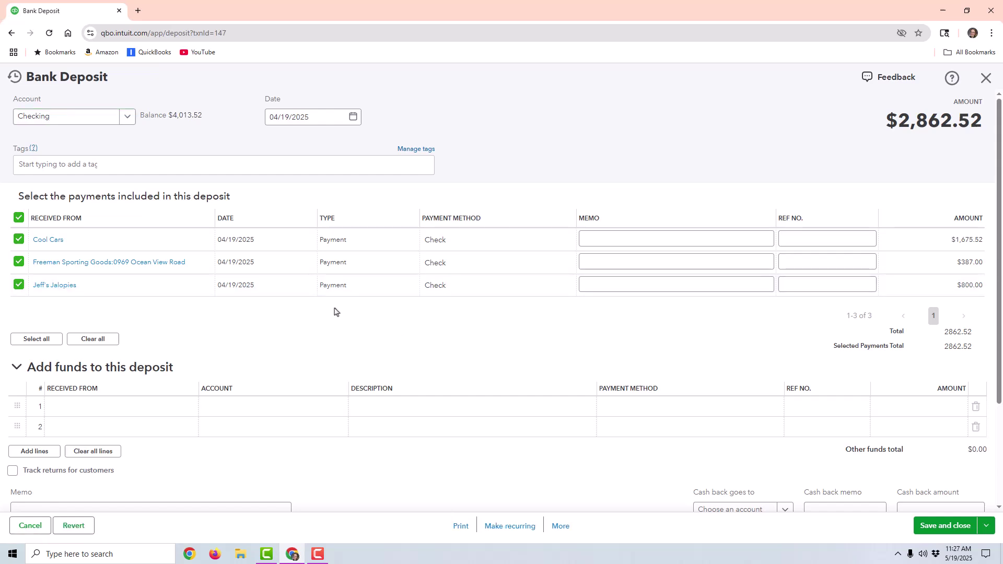
click(19, 286)
drag(888, 116, 978, 126)
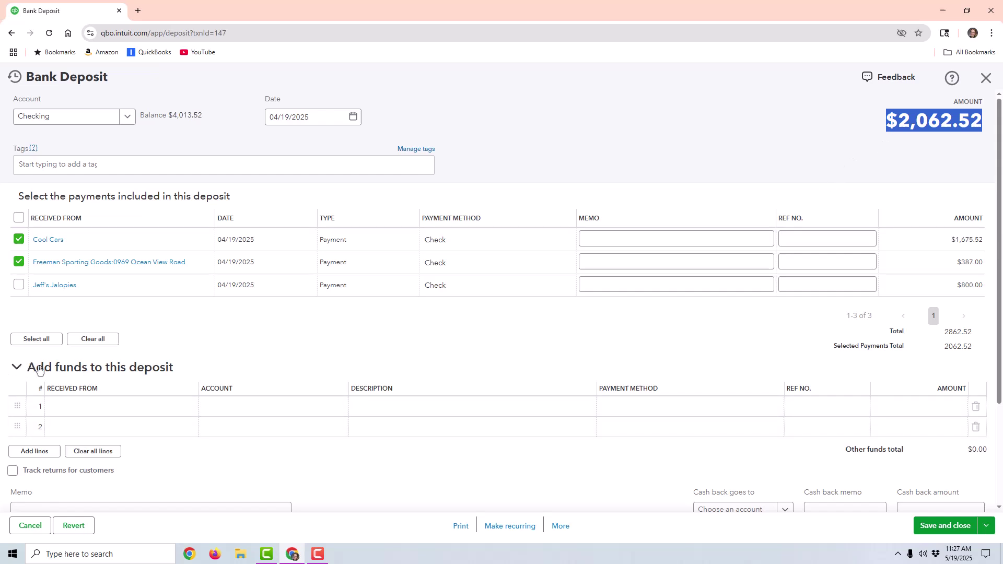
Step: Add an $800 Landscaping Services:Labor:Installation funds line, restoring the $2,862.52 total
click(922, 410)
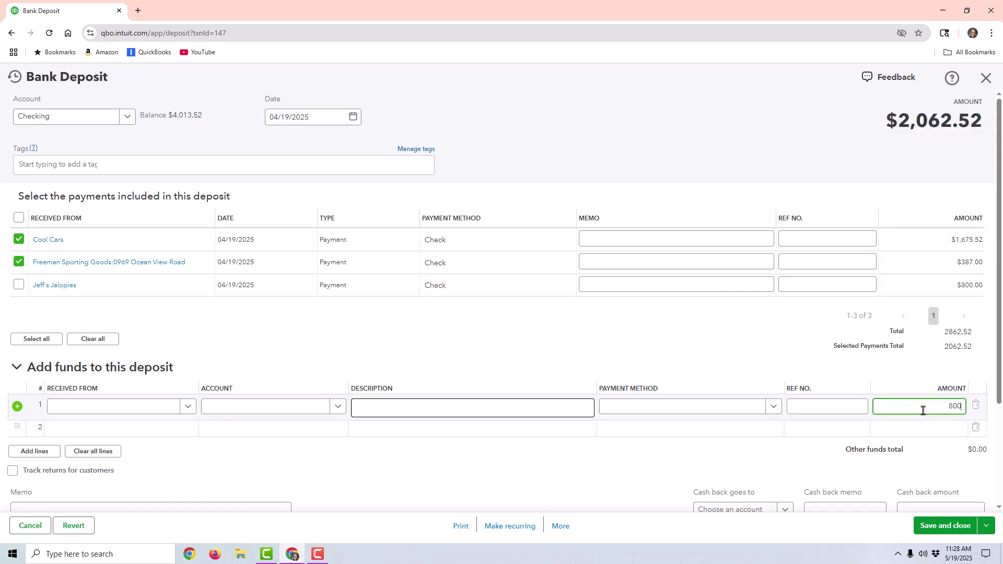
text(800)
click(252, 409)
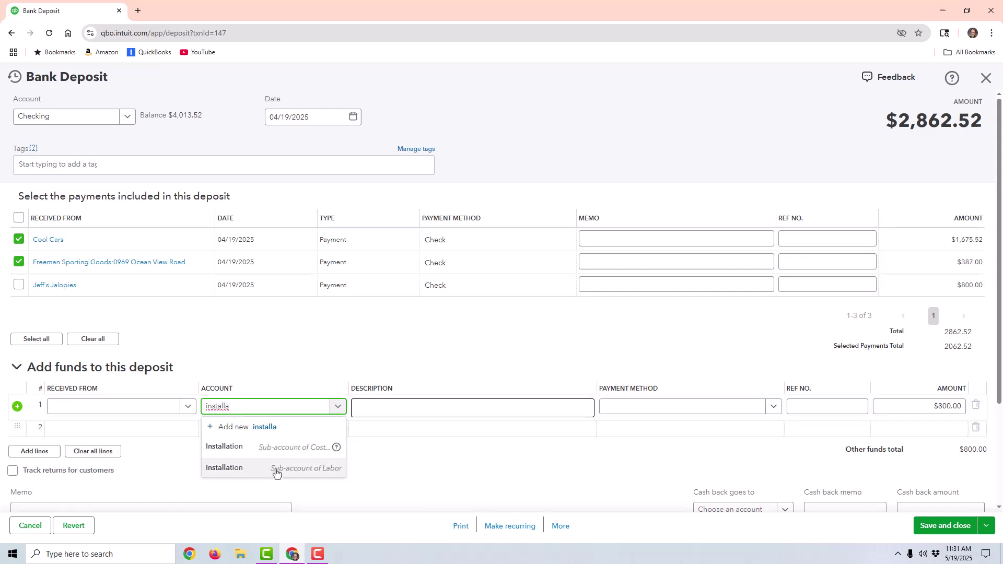
click(275, 472)
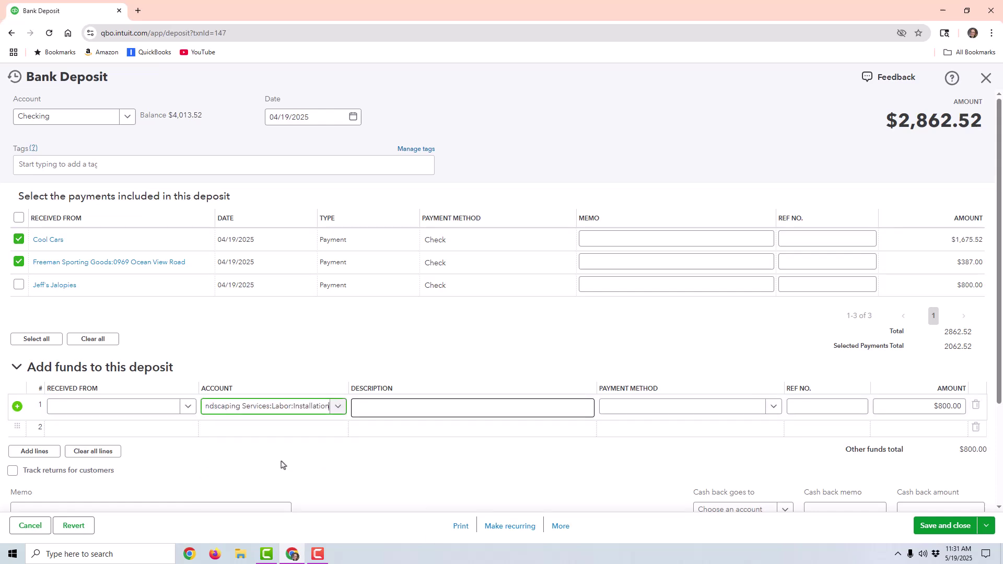
double_click(844, 476)
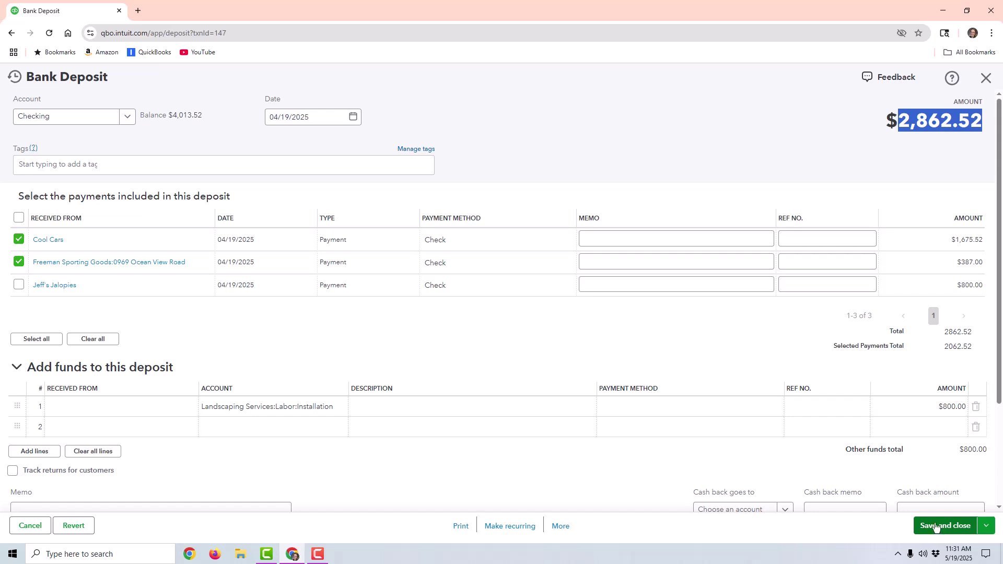
Step: Save the revised deposit and open Jeff's Jalopies in the customer list
click(936, 526)
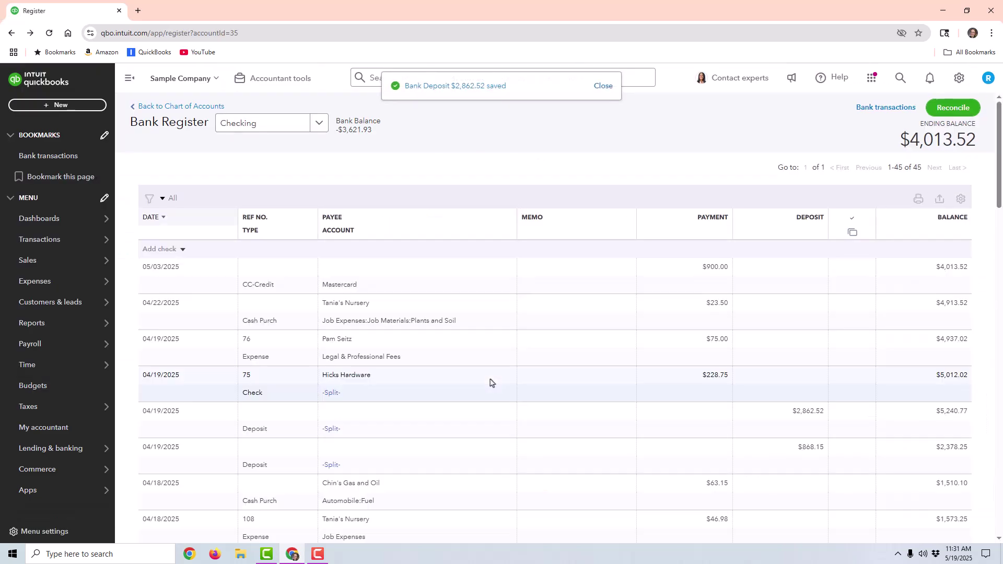
mouse_move(37, 242)
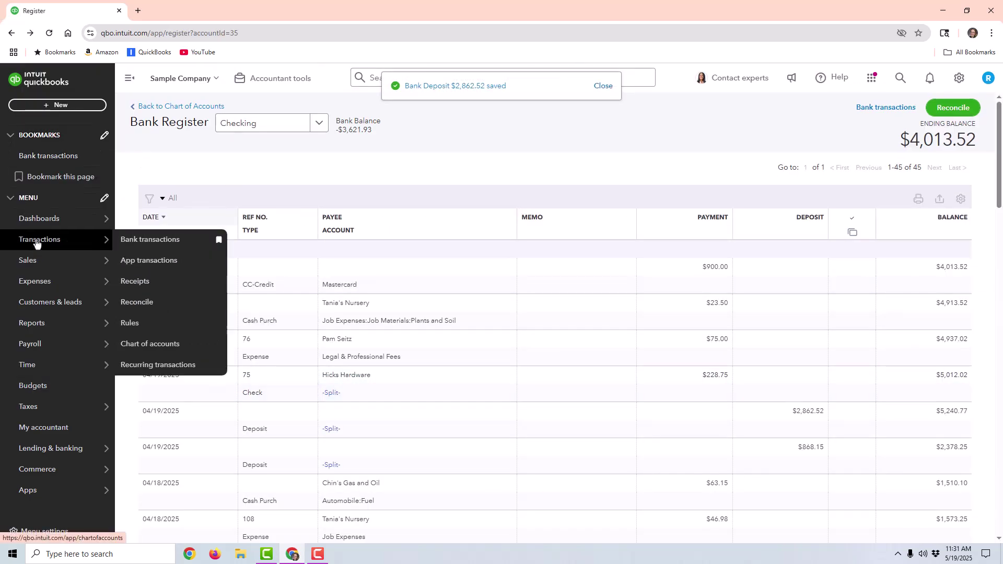
mouse_move(101, 261)
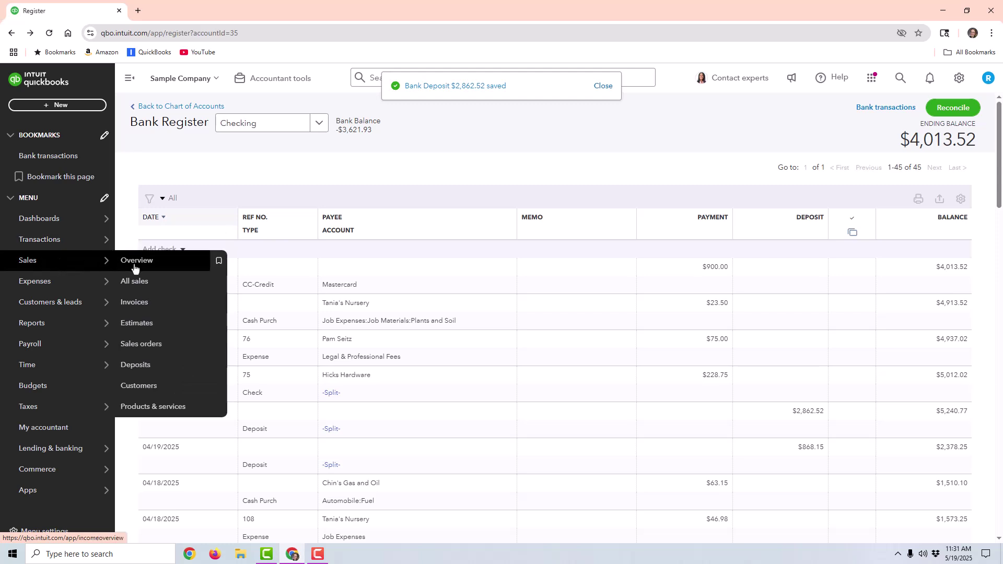
click(144, 386)
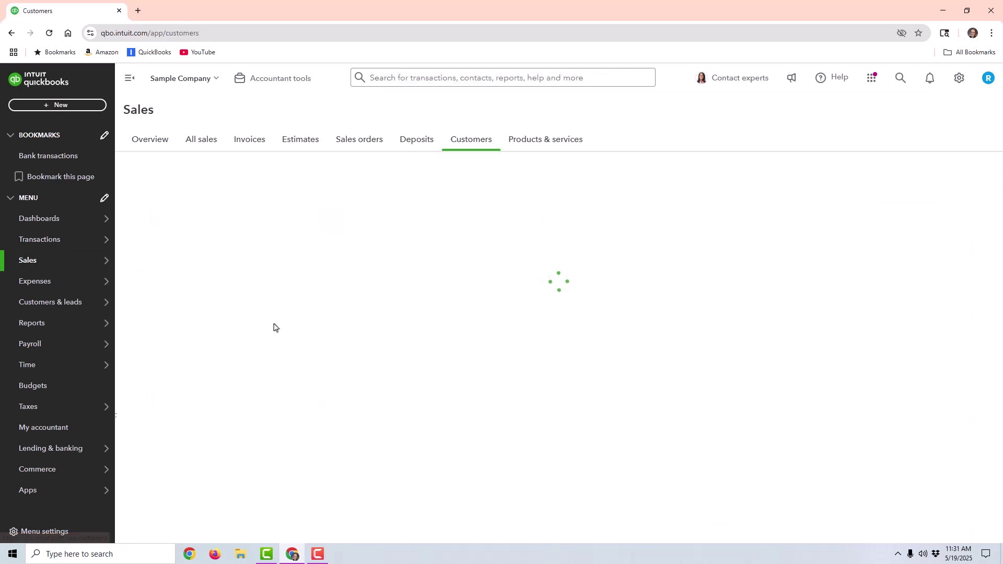
scroll(246, 403, down, 7)
scroll(175, 332, up, 2)
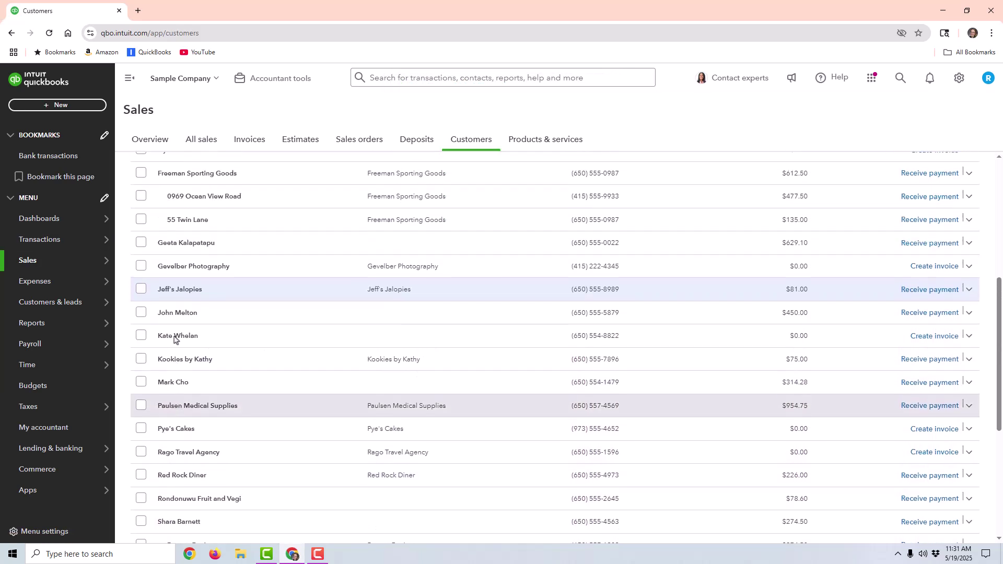
click(169, 323)
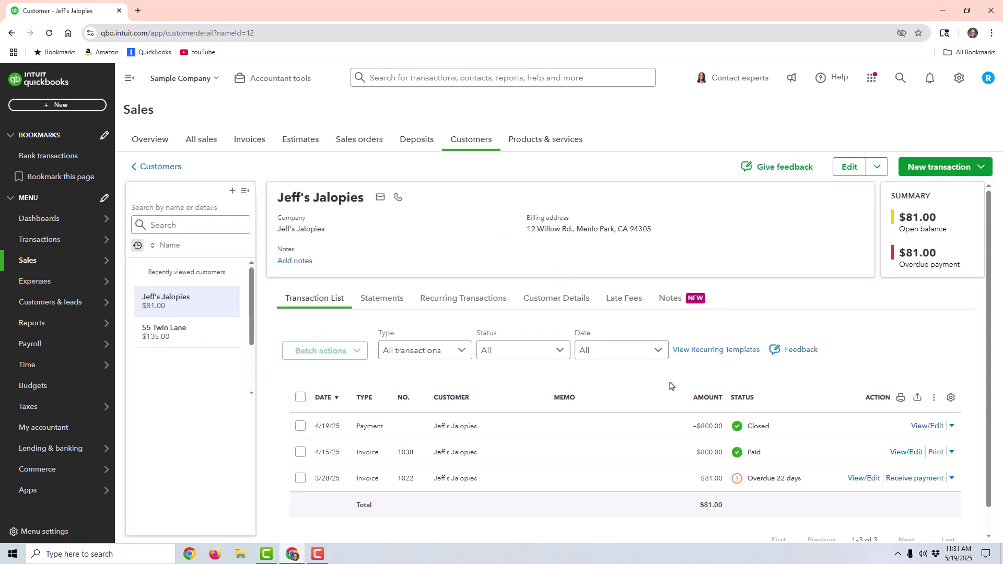
Step: Void Jeff's Jalopies' $800 payment with the memo 'returned check/NSF check'
click(630, 430)
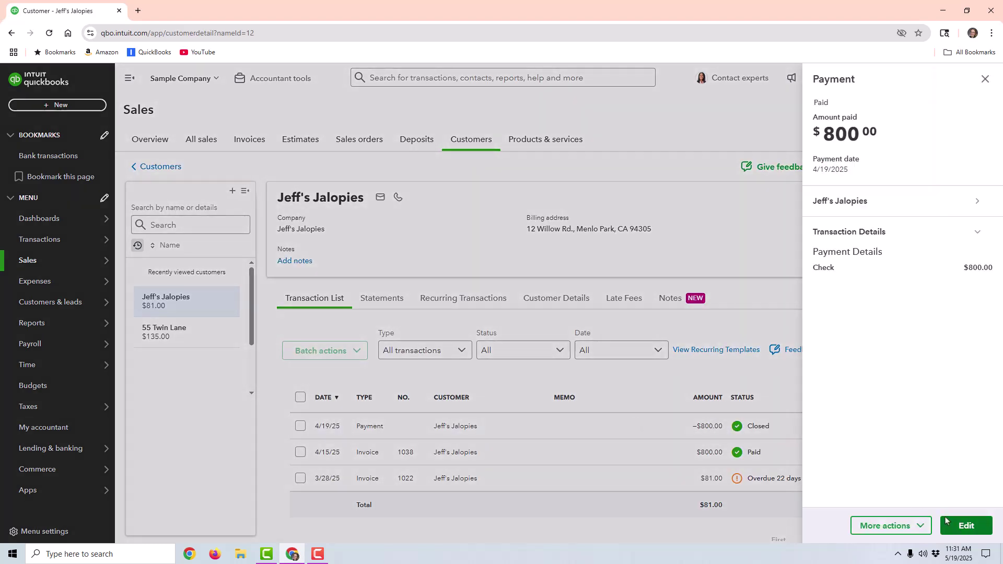
click(963, 525)
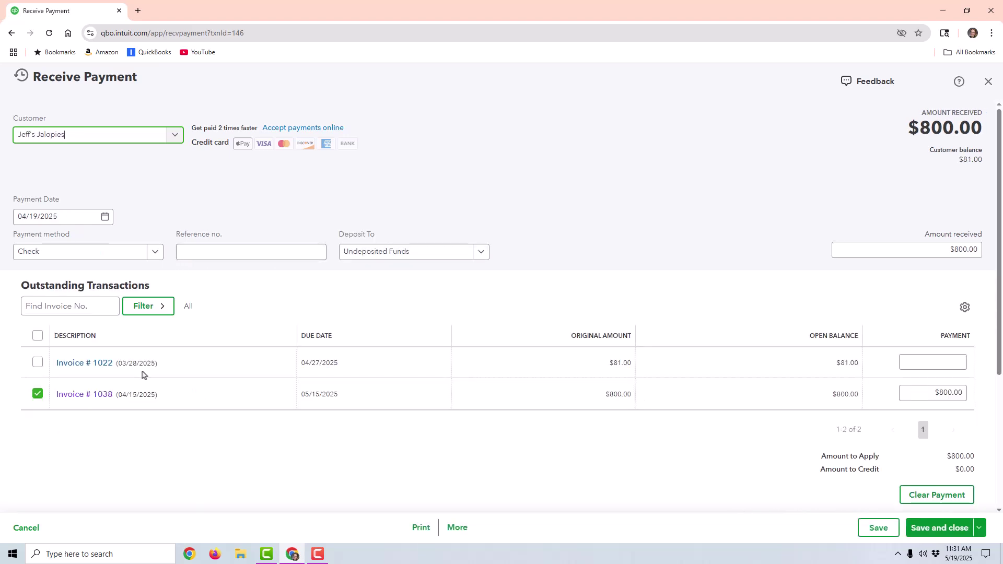
scroll(105, 386, down, 3)
click(59, 396)
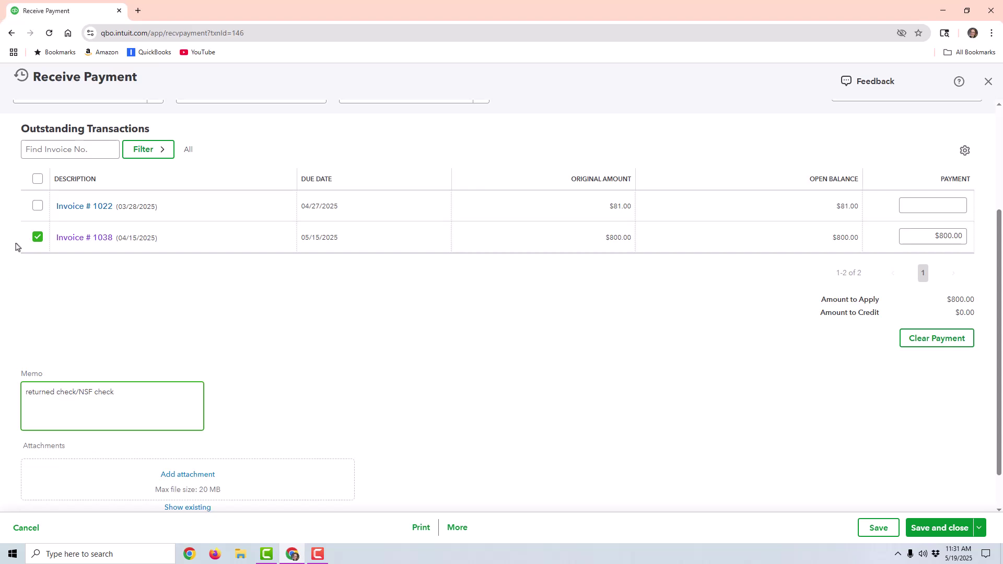
scroll(421, 289, up, 3)
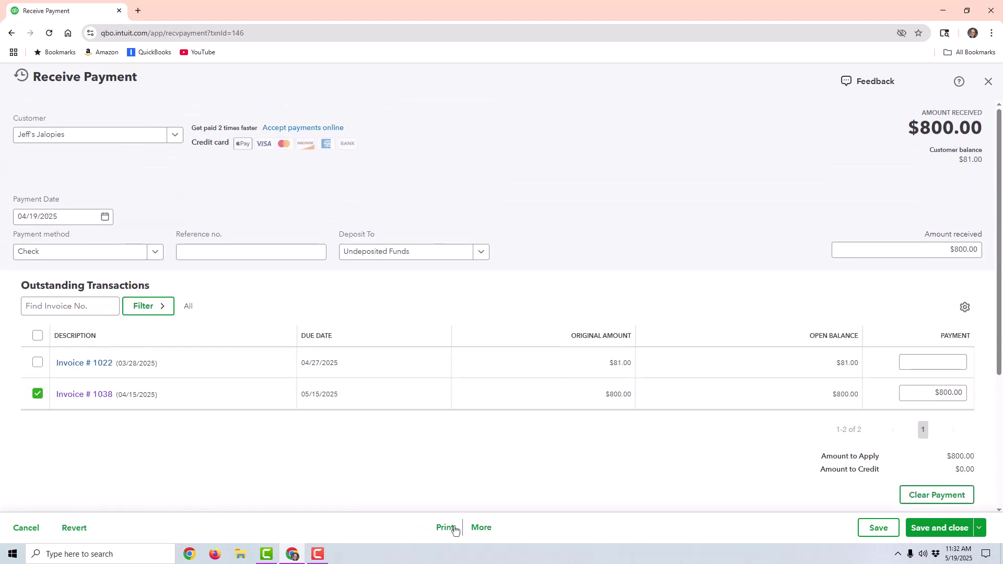
click(482, 528)
click(476, 442)
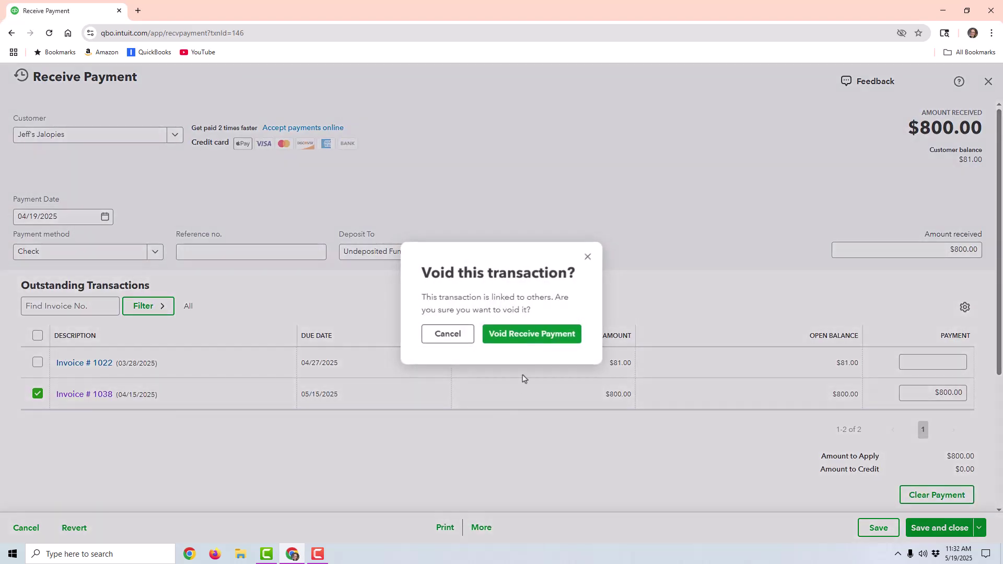
click(527, 337)
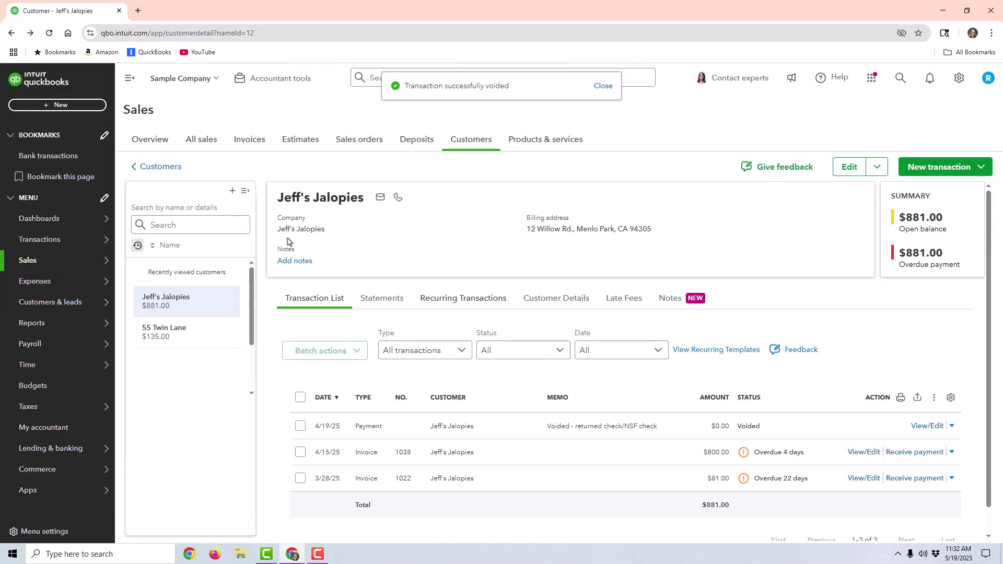
Step: Categorize the 04/22/2025 $800.00 A Rental transaction to Labor:Installation and add it
mouse_move(62, 242)
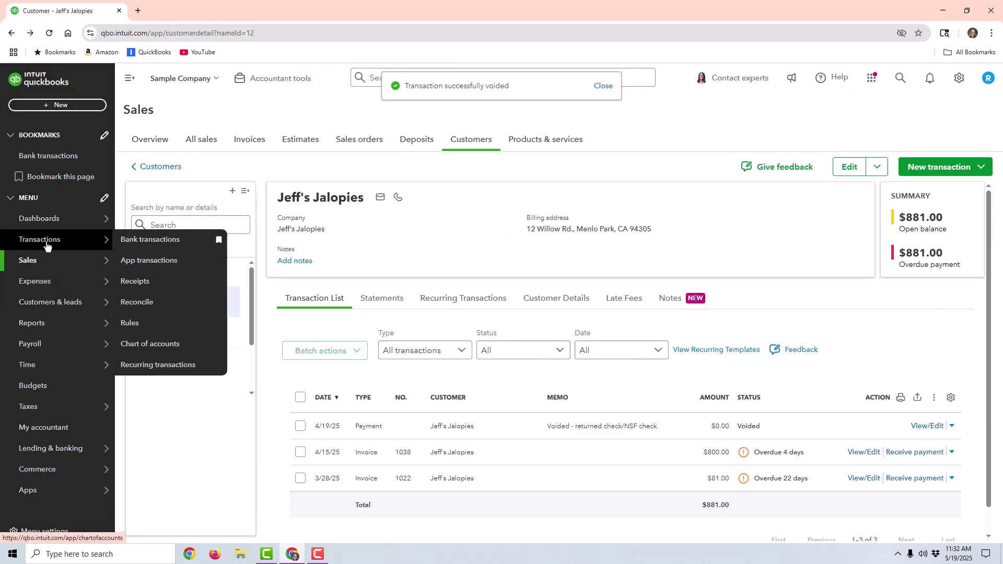
click(139, 240)
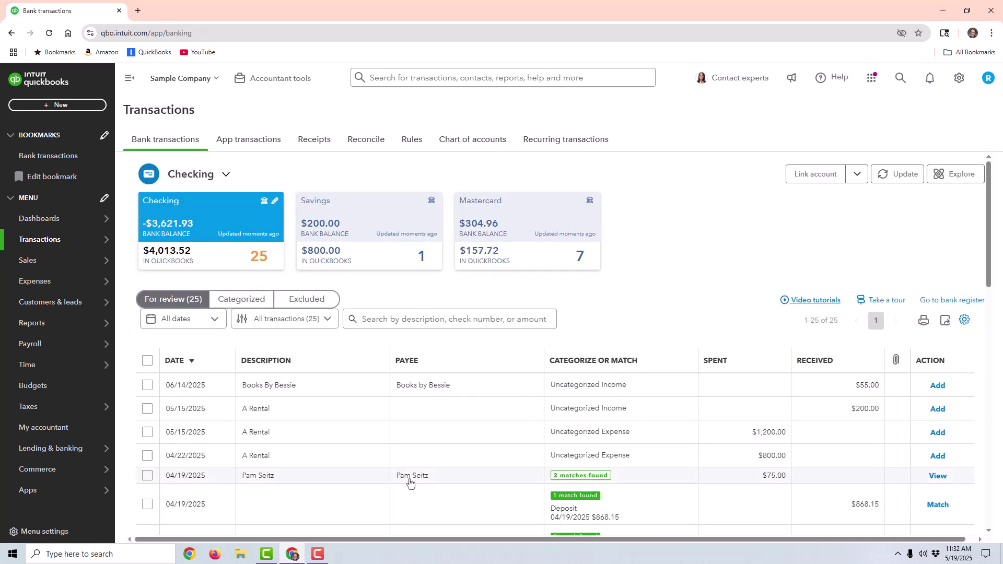
click(467, 453)
click(373, 385)
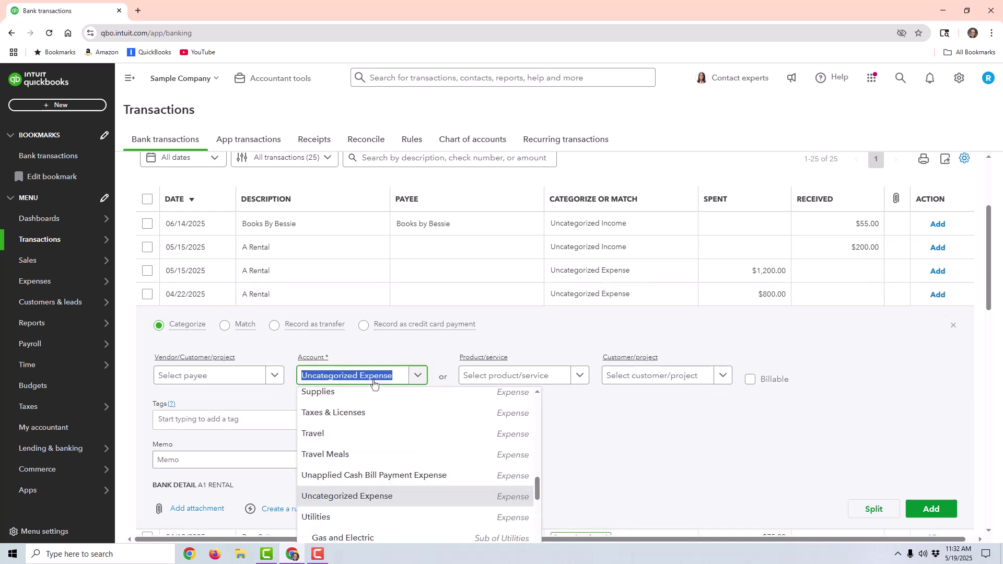
text(install)
click(370, 463)
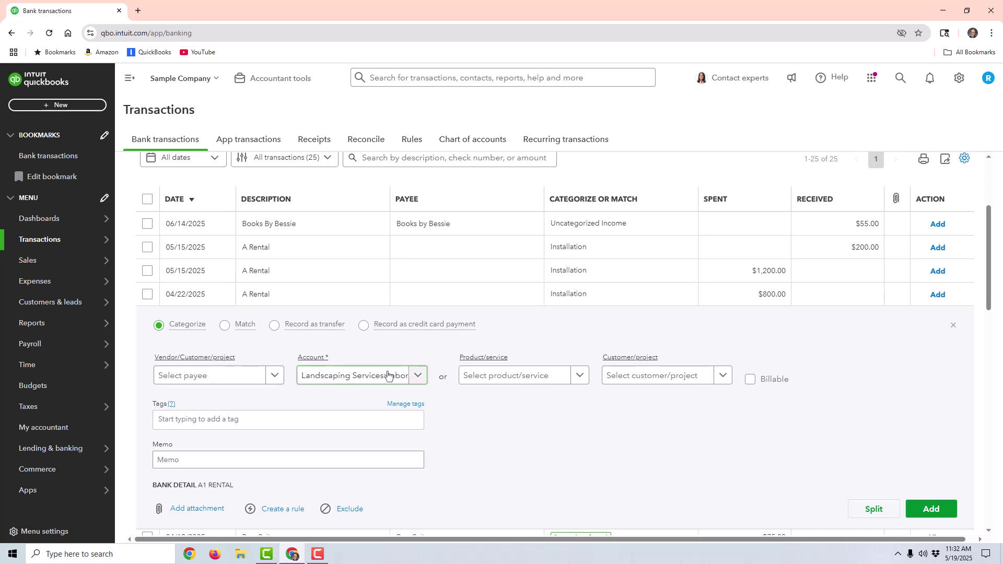
click(422, 375)
click(423, 374)
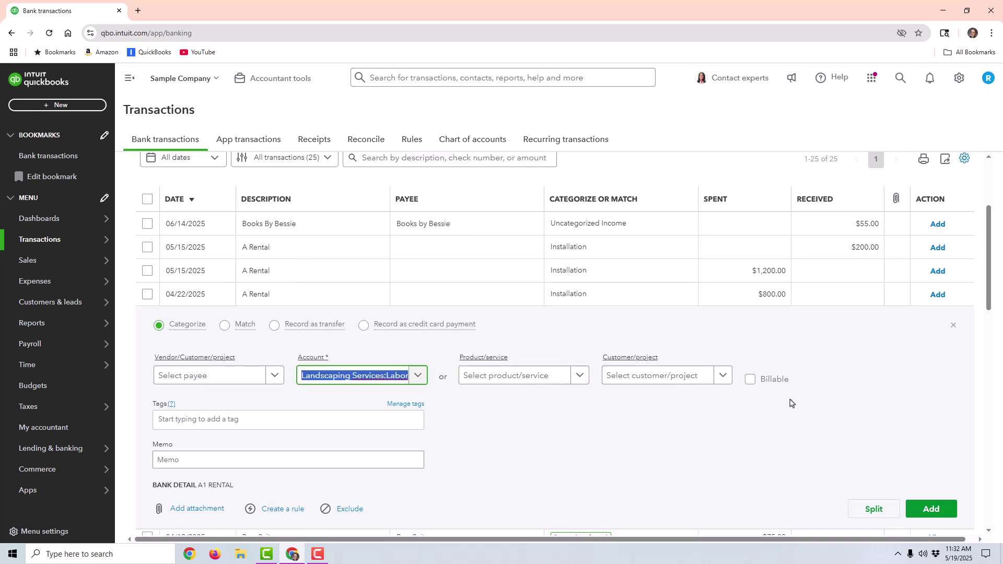
click(944, 512)
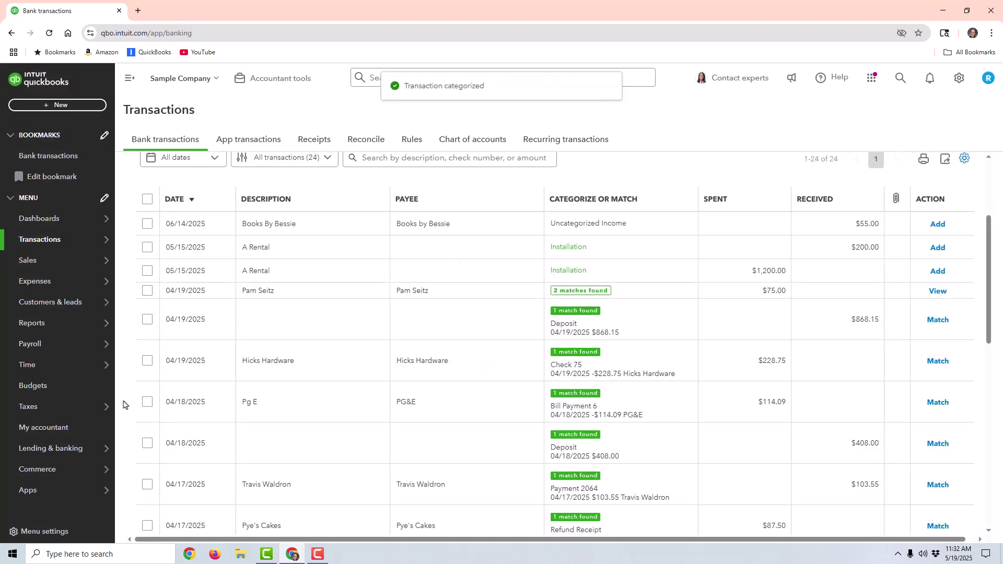
Step: Open the Profit and Loss report and drill into the 1,050.00 Installation income
mouse_move(21, 325)
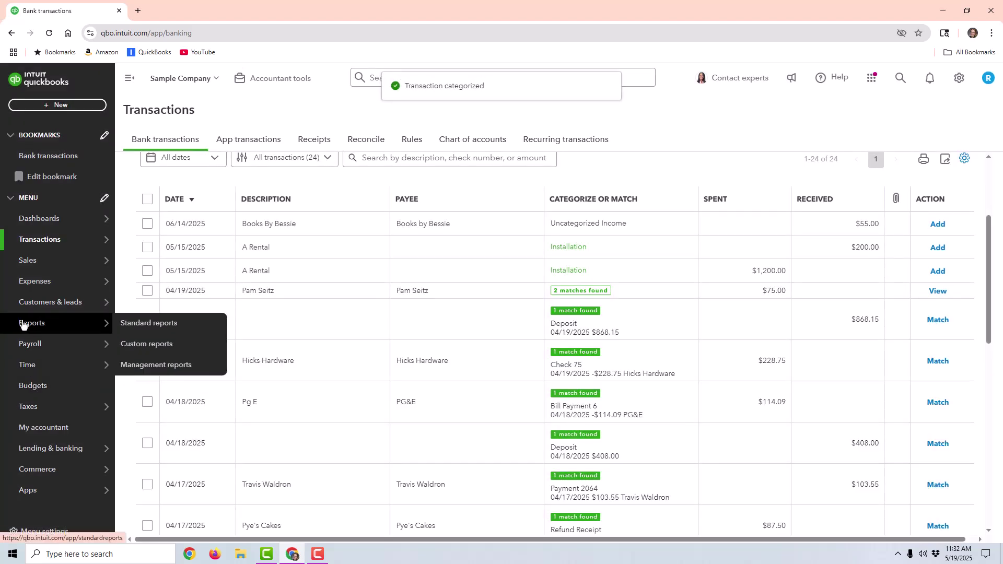
click(38, 326)
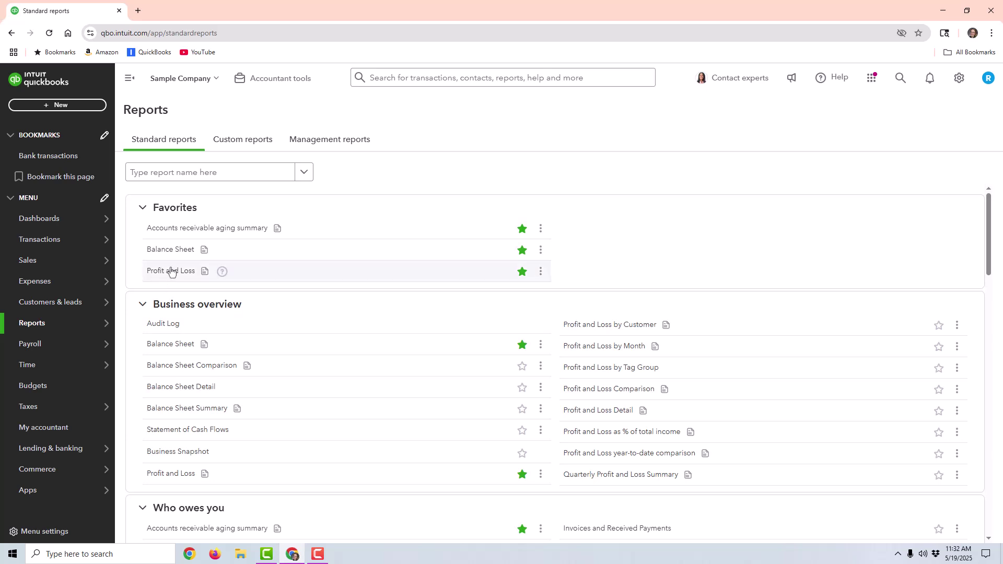
click(171, 272)
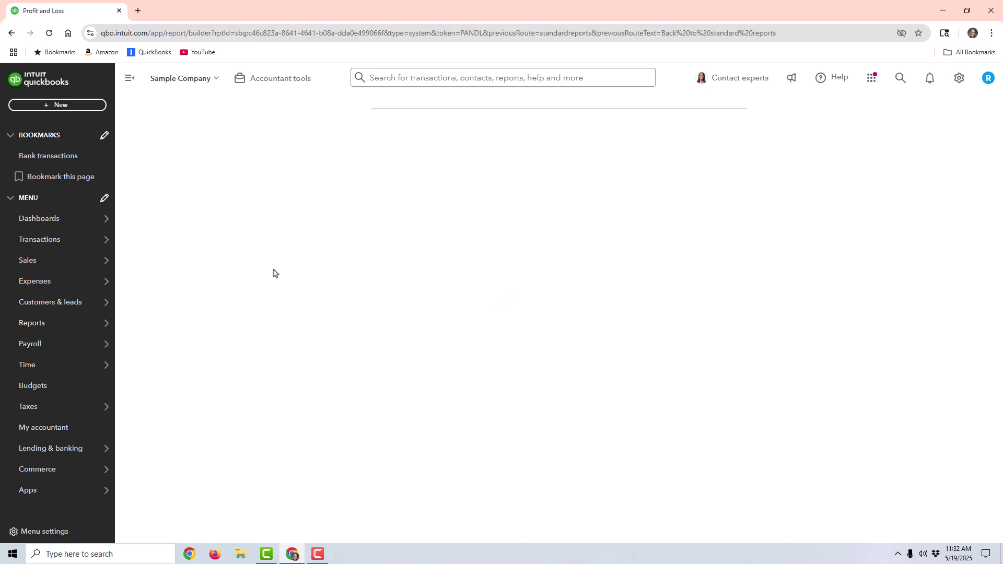
scroll(697, 291, down, 5)
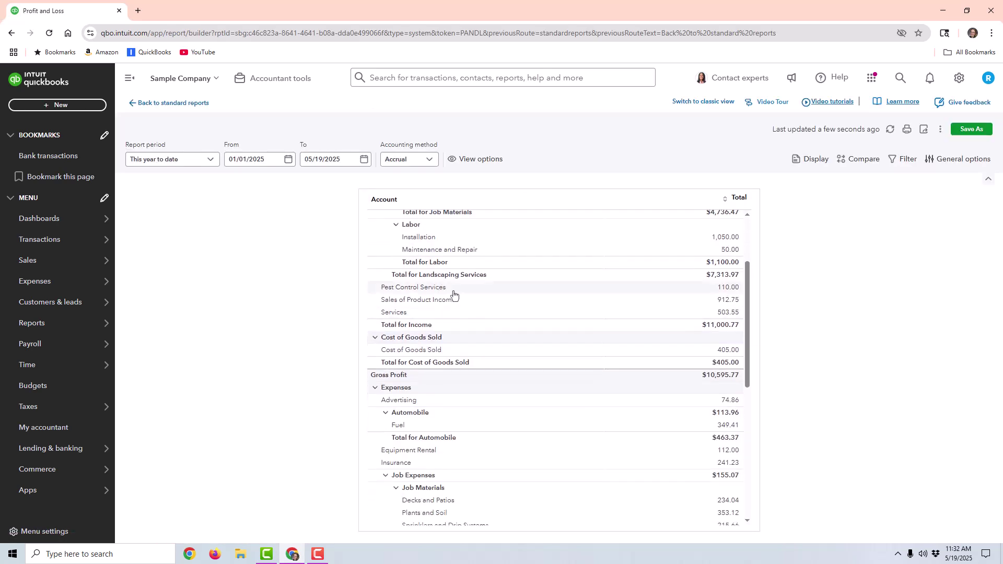
scroll(453, 294, up, 5)
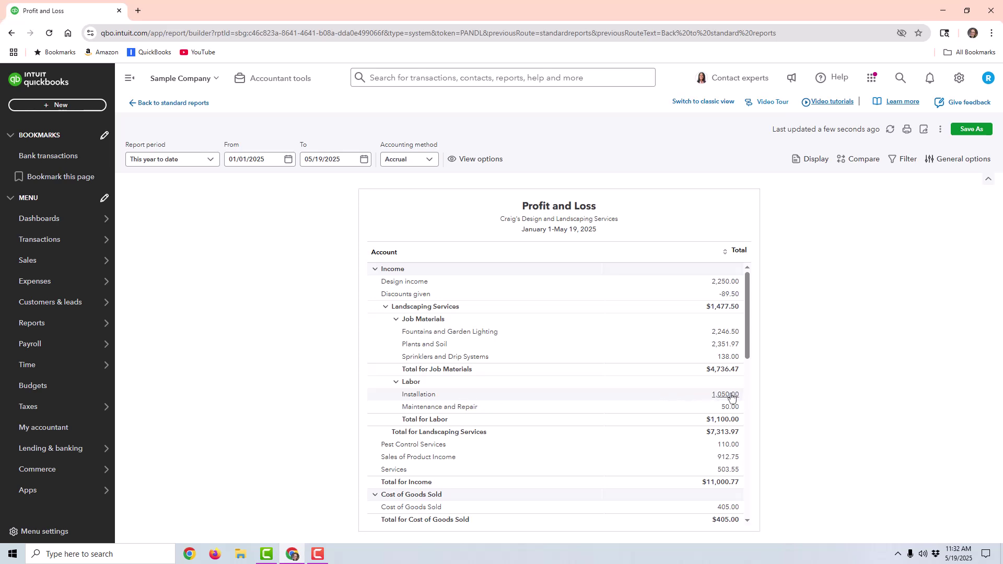
click(725, 395)
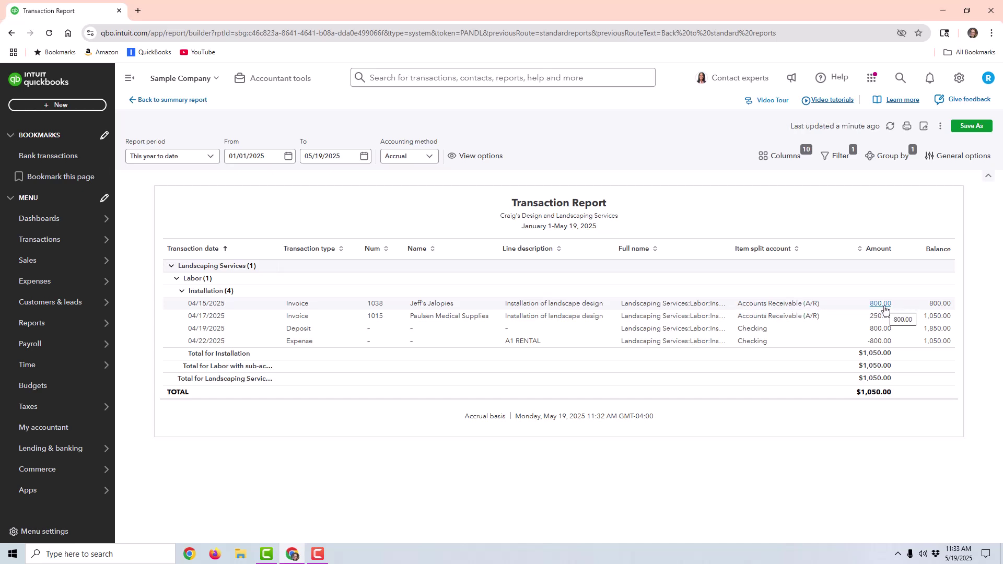
Step: Switch the Installation transaction report to Cash basis, then back to Accrual
click(403, 158)
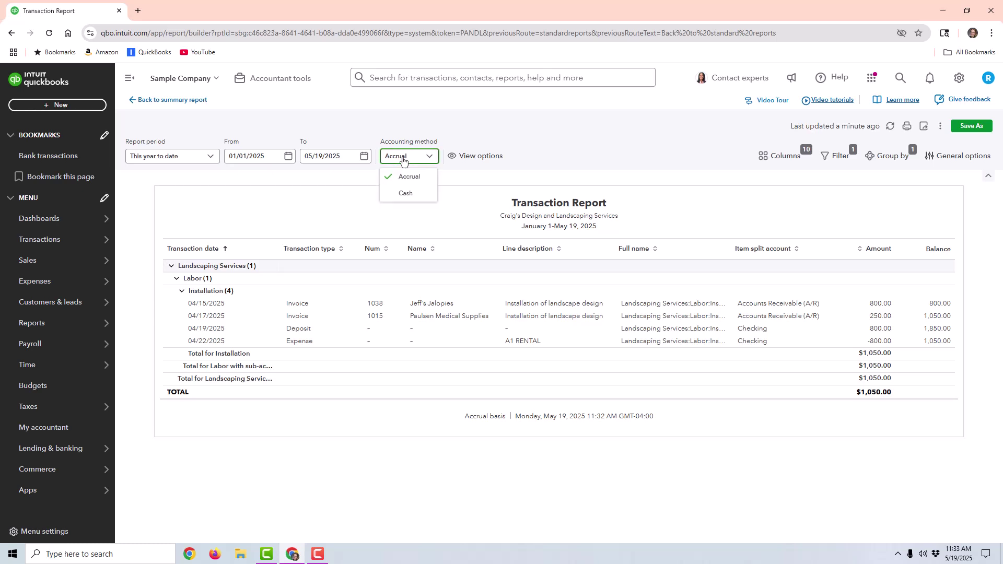
click(405, 193)
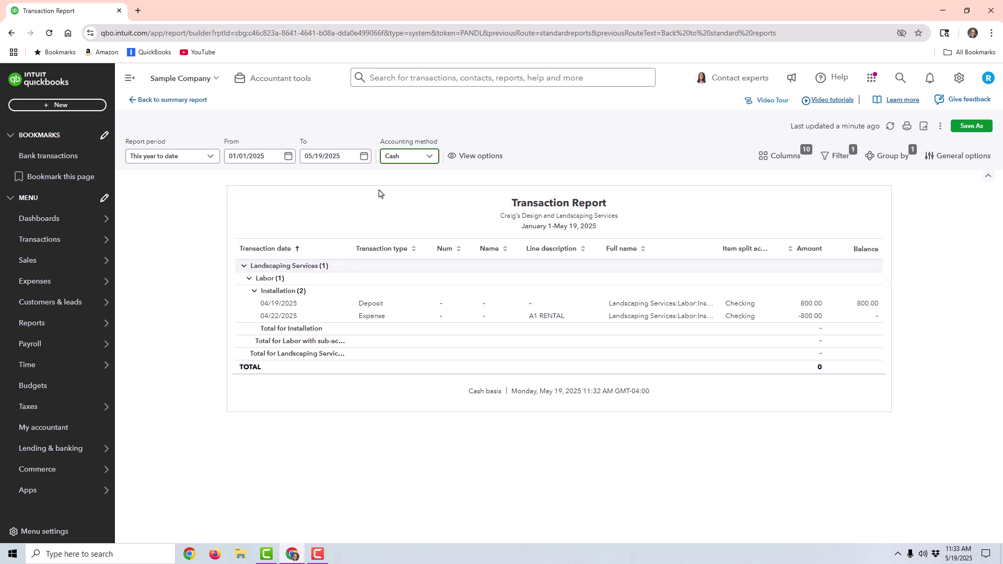
click(406, 159)
click(408, 177)
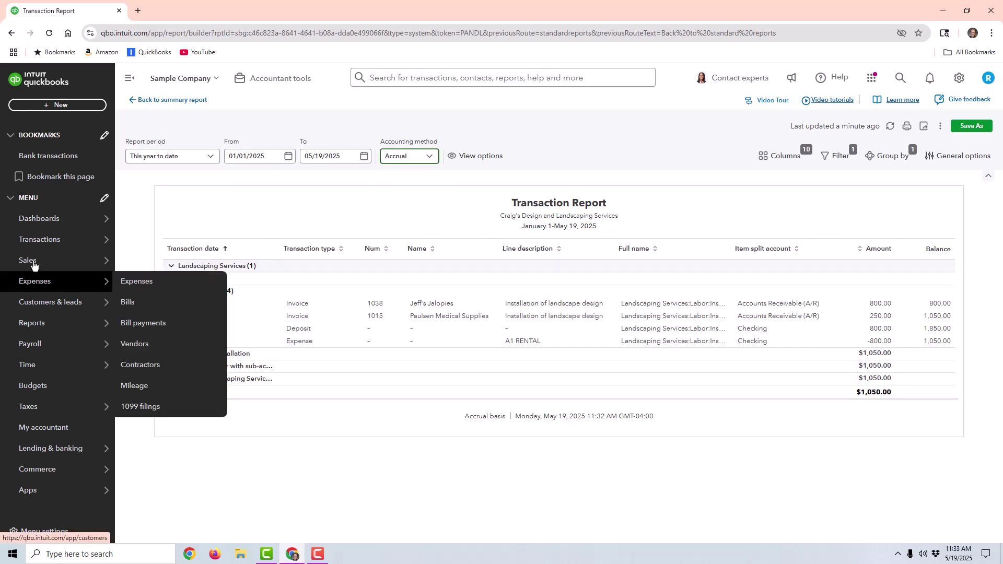
Step: From Customers, open Jeff's Jalopies' 4/19/25 $800.00 payment and follow its linked bank deposit
mouse_move(37, 260)
click(135, 386)
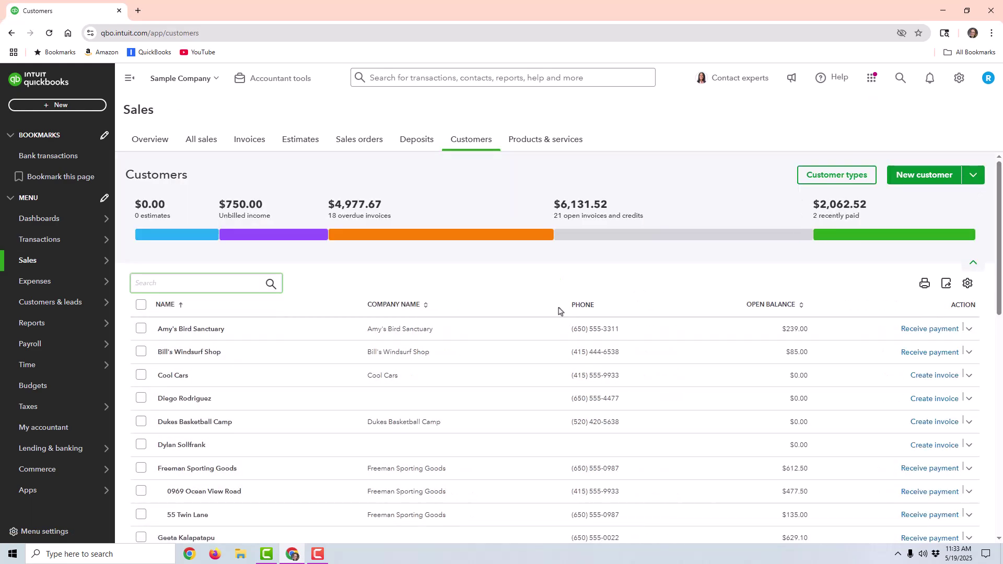
scroll(225, 392, down, 3)
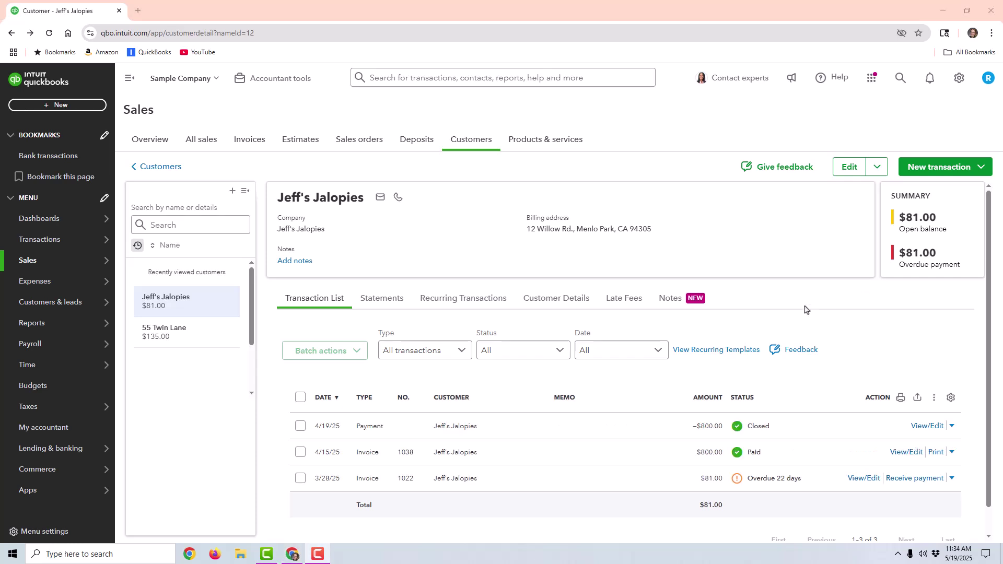
click(680, 433)
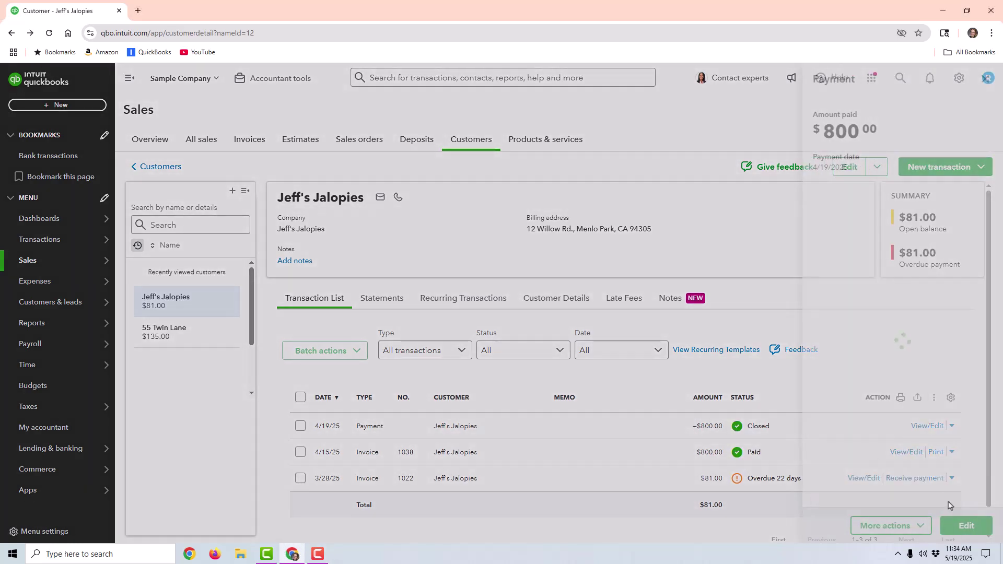
click(964, 529)
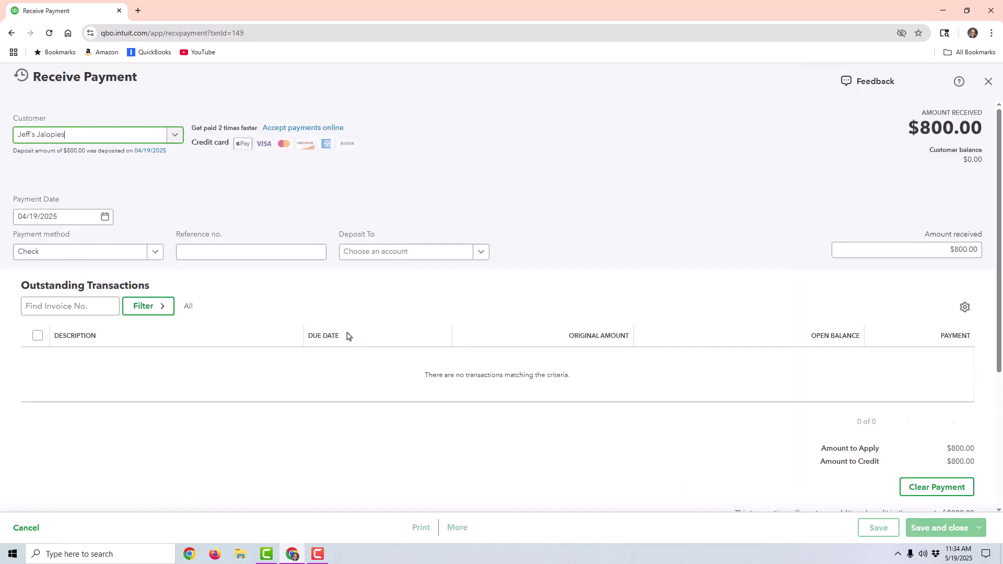
click(151, 151)
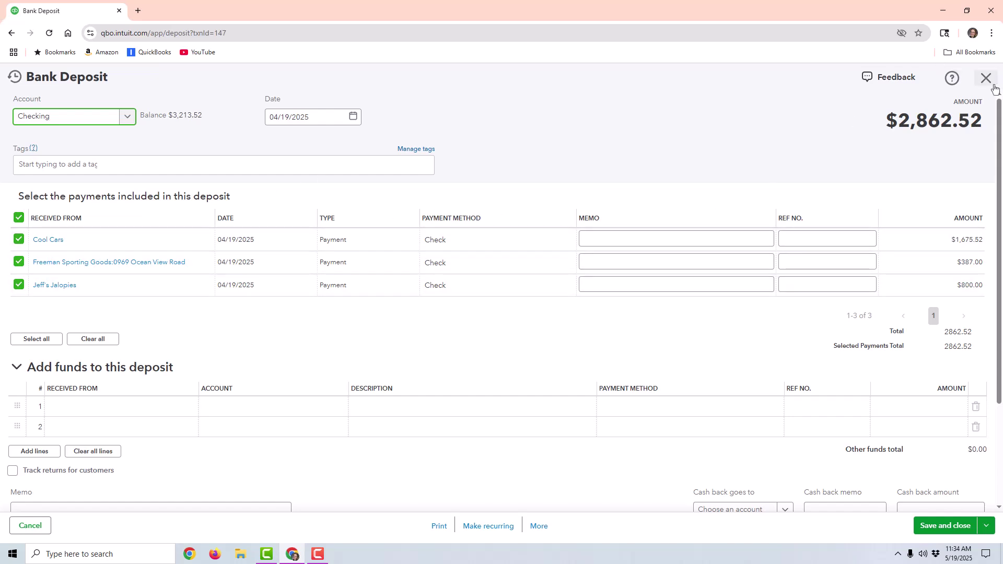
Step: Close the bank deposit and bring up the + New transaction list
click(979, 79)
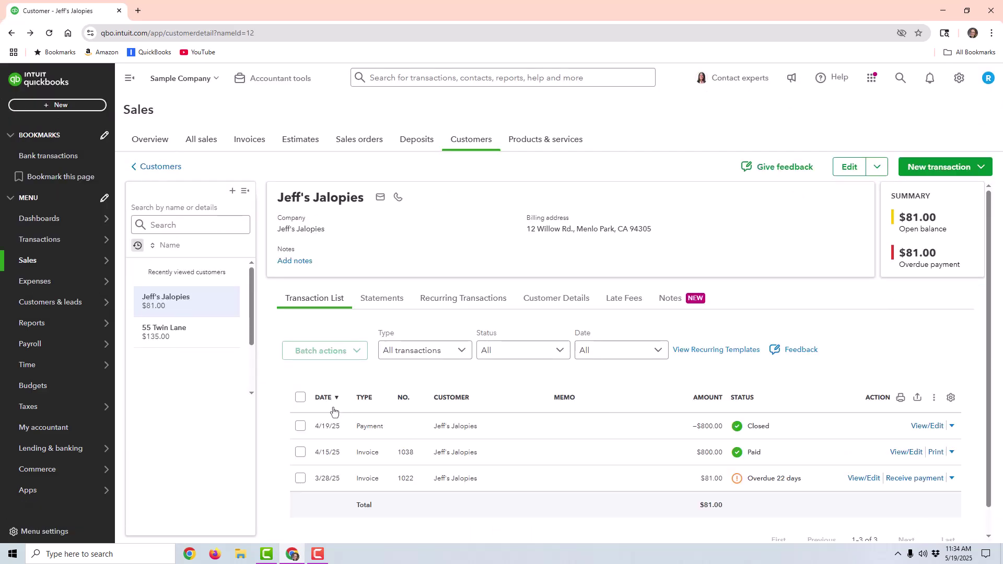
click(72, 106)
click(68, 106)
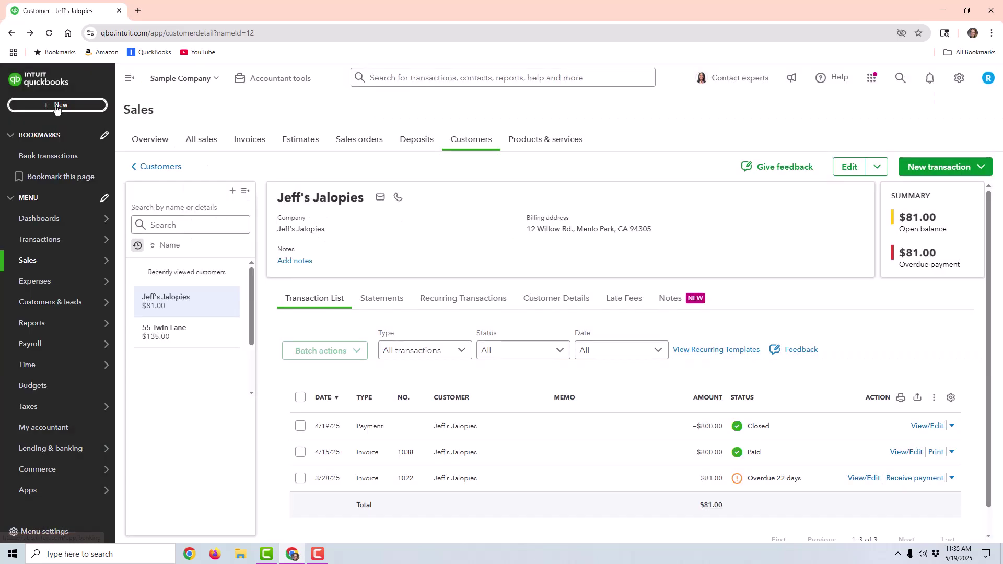
click(57, 107)
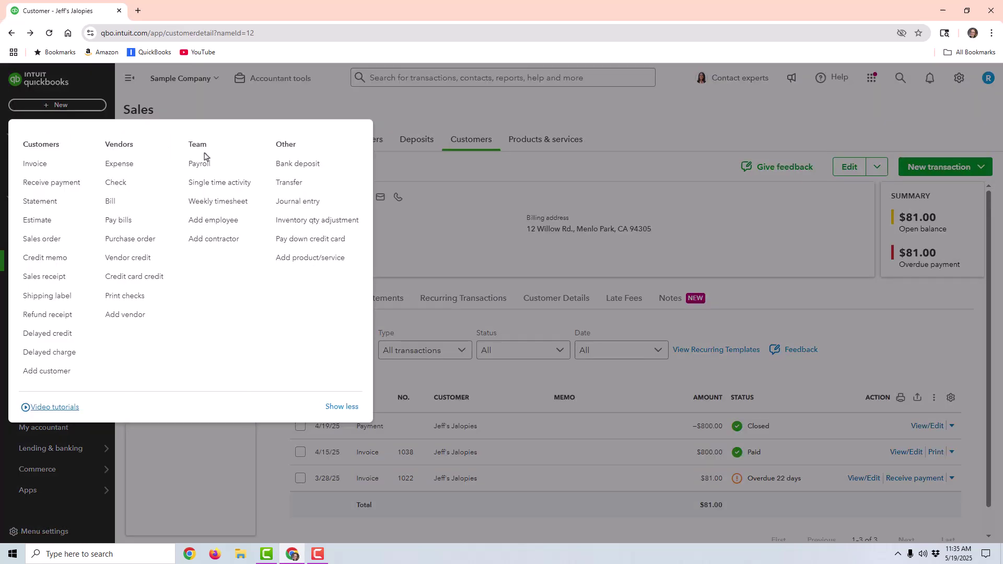
Step: Start a journal entry dated 04/22/2025 with Accounts Receivable and Checking lines
click(299, 202)
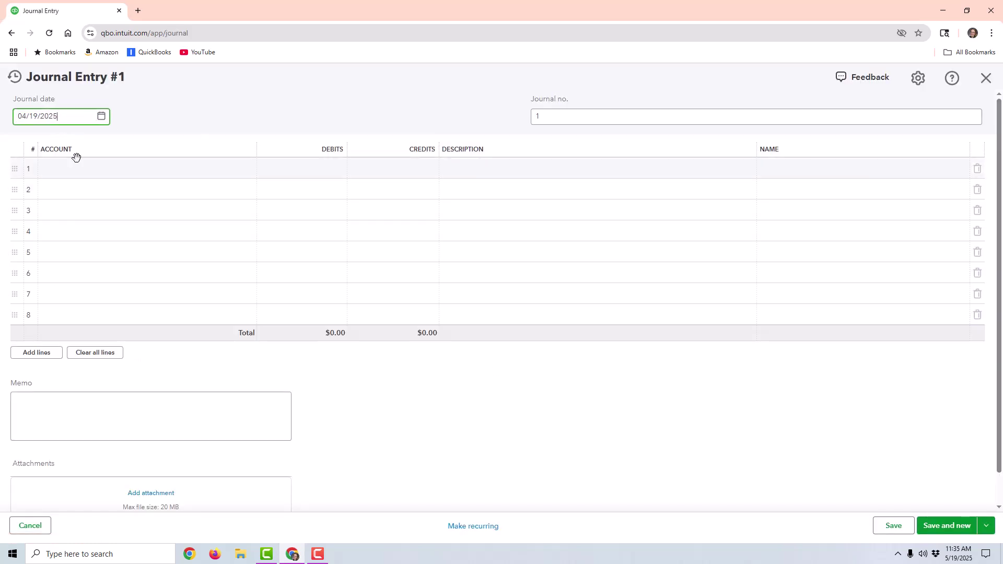
click(102, 117)
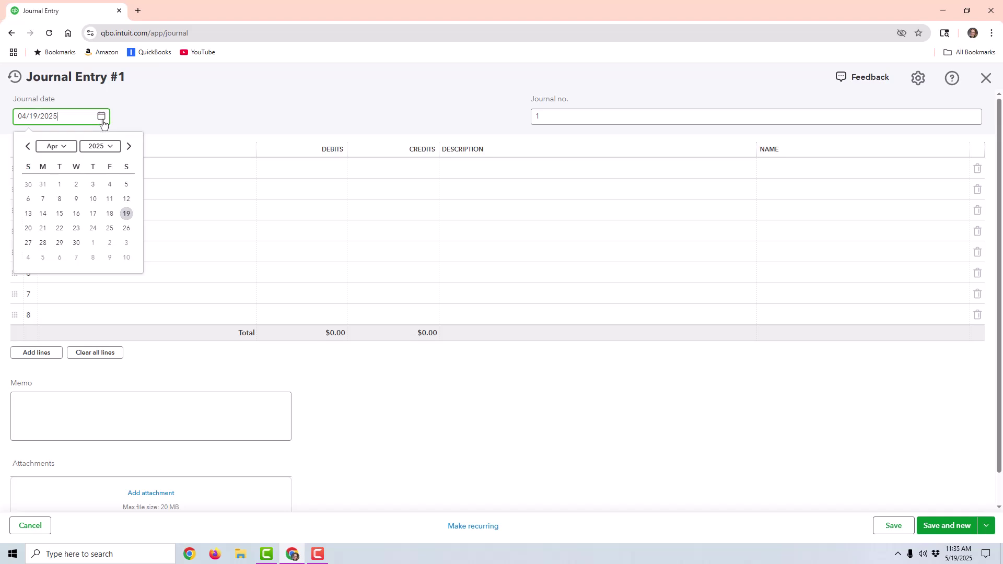
click(59, 228)
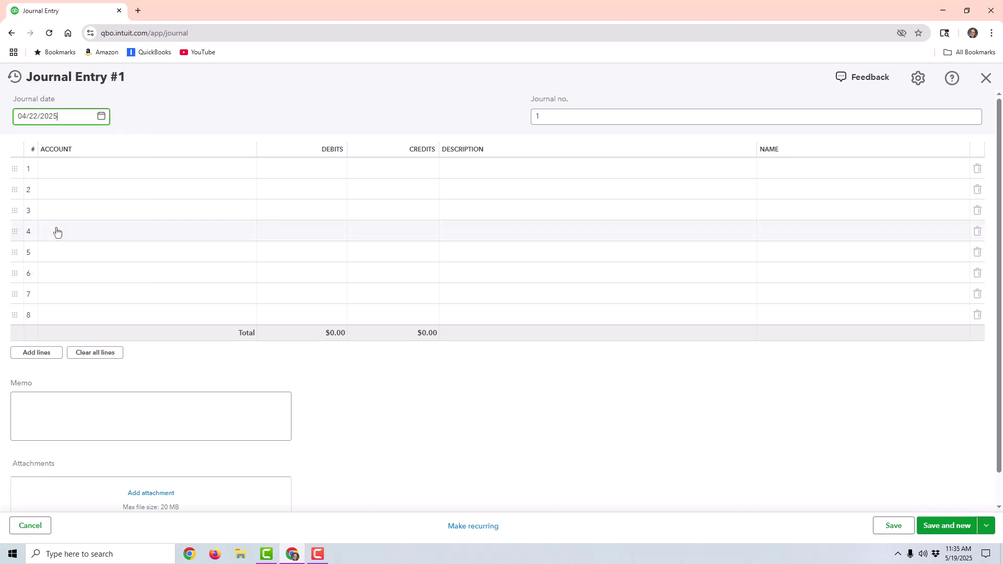
click(129, 172)
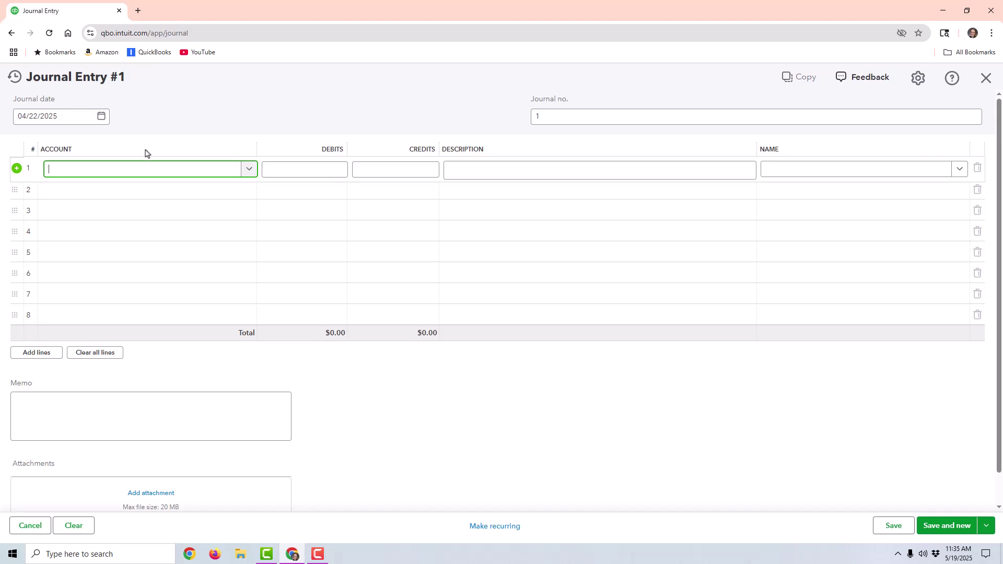
text(account)
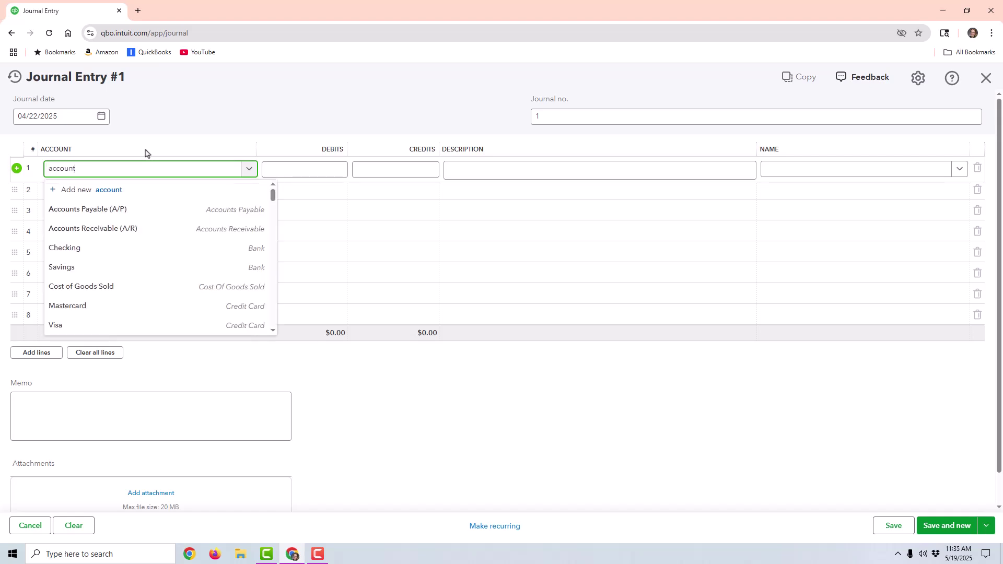
click(134, 229)
click(128, 198)
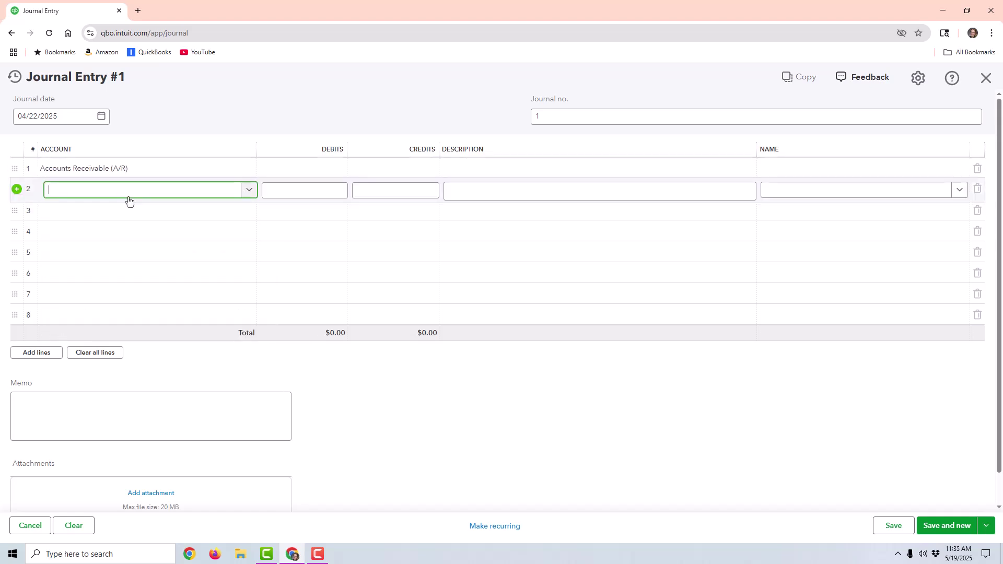
text(check)
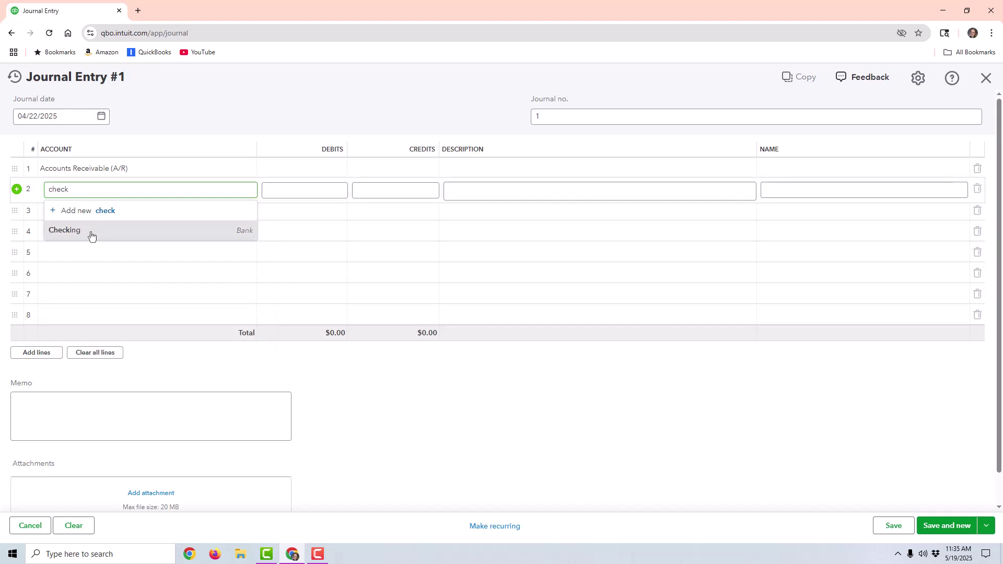
click(91, 231)
Step: Debit A/R 800 and credit Checking 800
click(300, 167)
text(800)
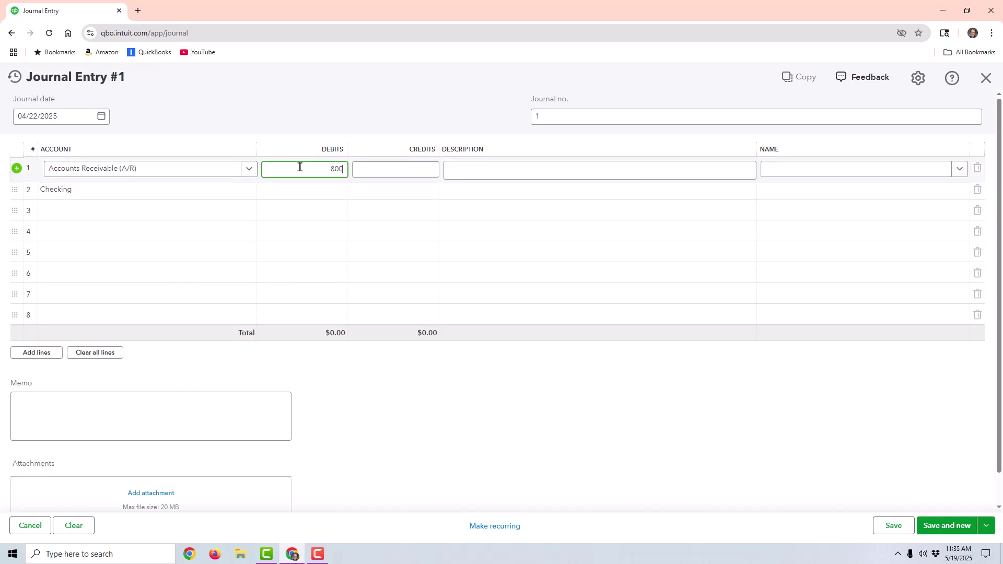
click(394, 196)
text(800)
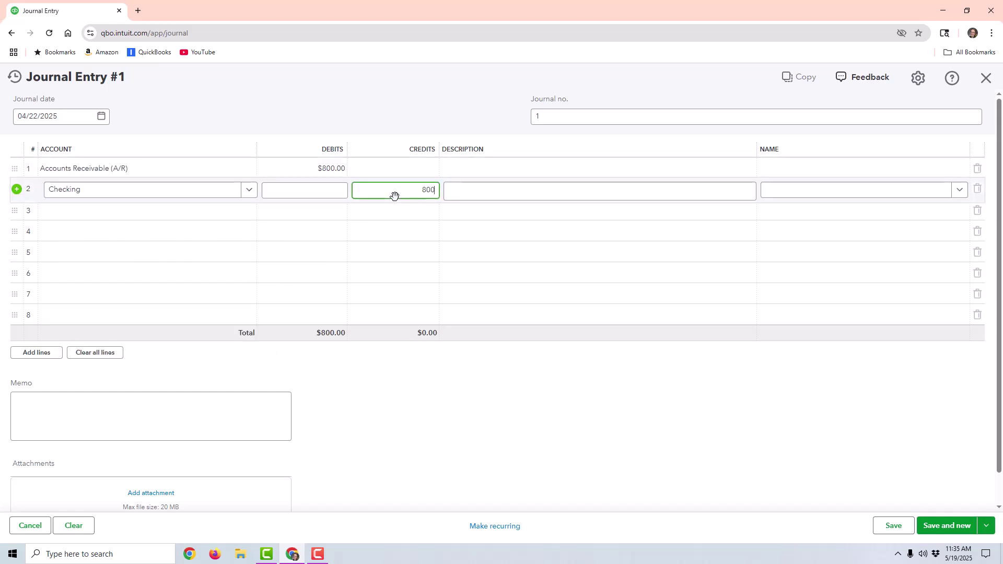
Step: Assign the A/R line to Jeff's Jalopies and add the memo 'returned check/NSF check'
click(823, 169)
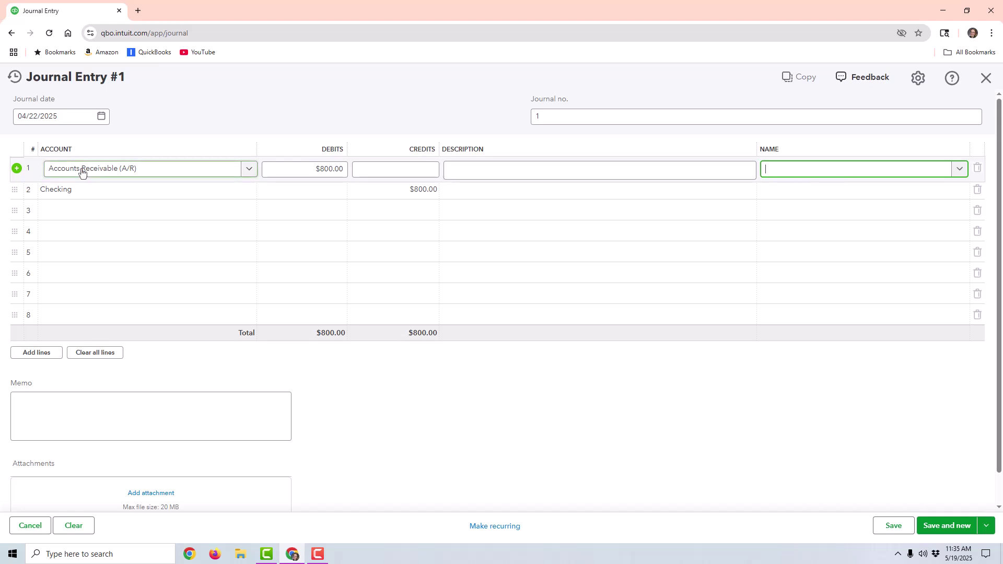
text(jeff)
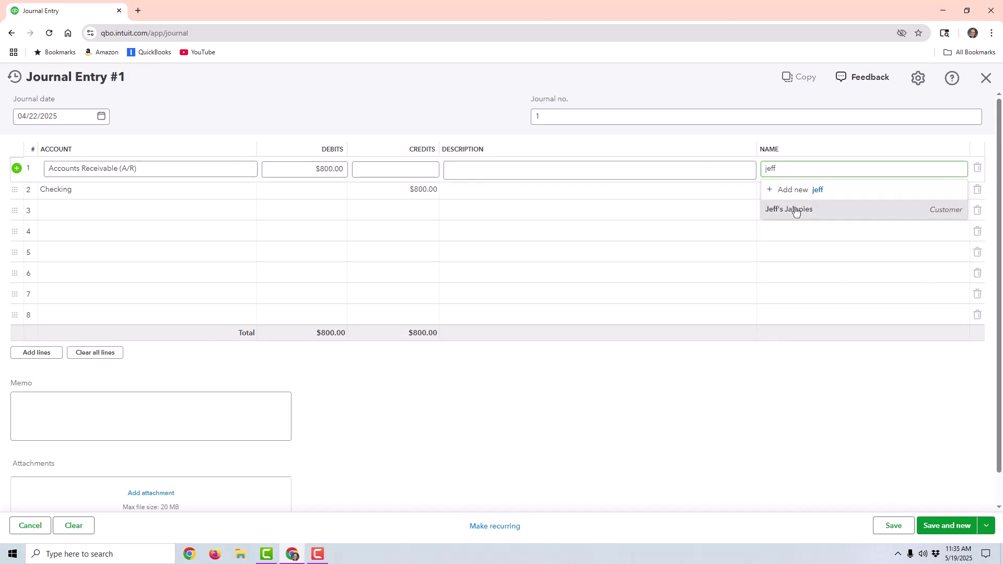
click(793, 210)
click(65, 429)
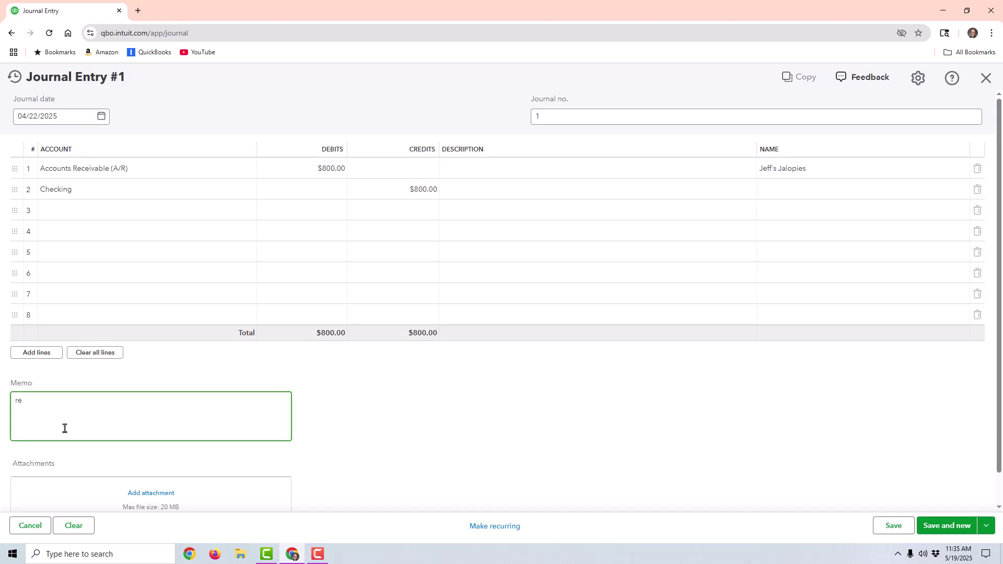
text(returned check/NSF check)
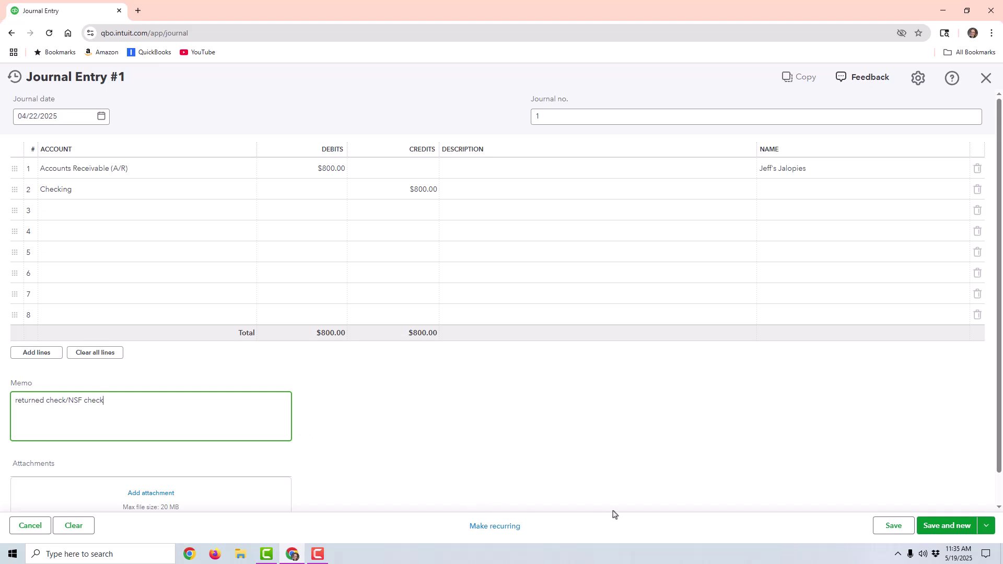
click(987, 527)
Step: Save and close the journal entry, then open the 4/19/25 $800 payment details
click(911, 500)
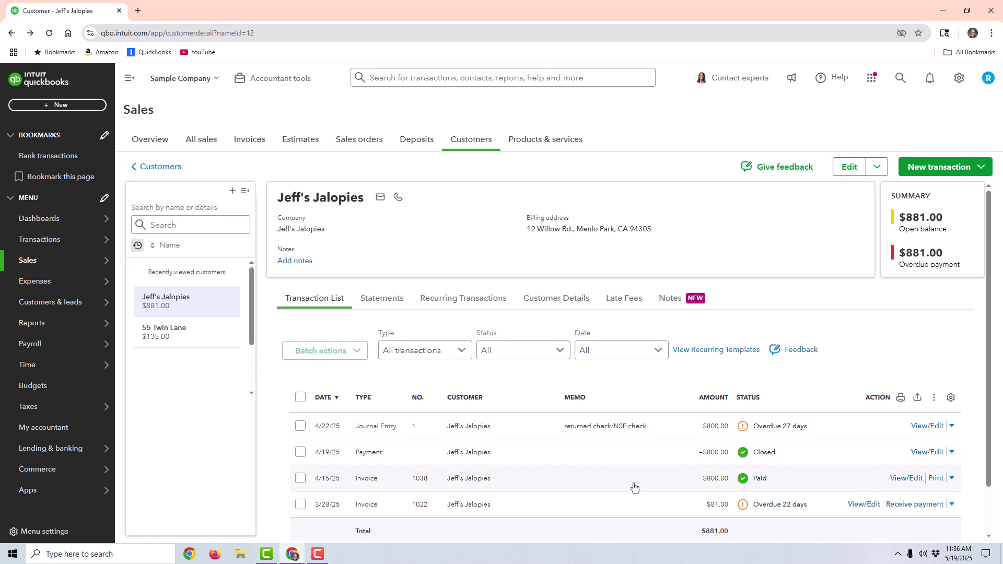
click(610, 454)
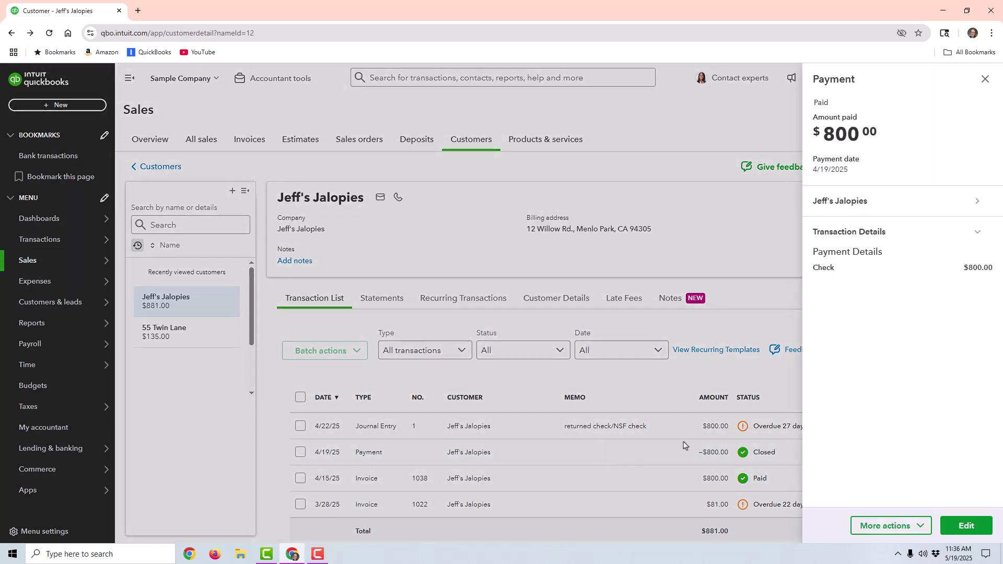
Step: Reapply the $800.00 payment from Invoice #1038 to Journal Entry #1 and confirm the change
click(955, 526)
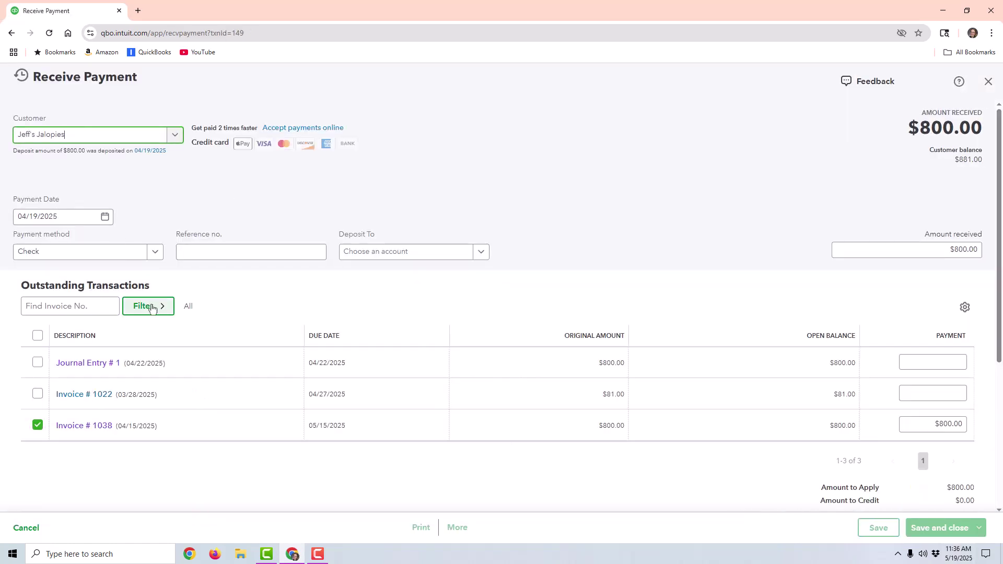
click(37, 426)
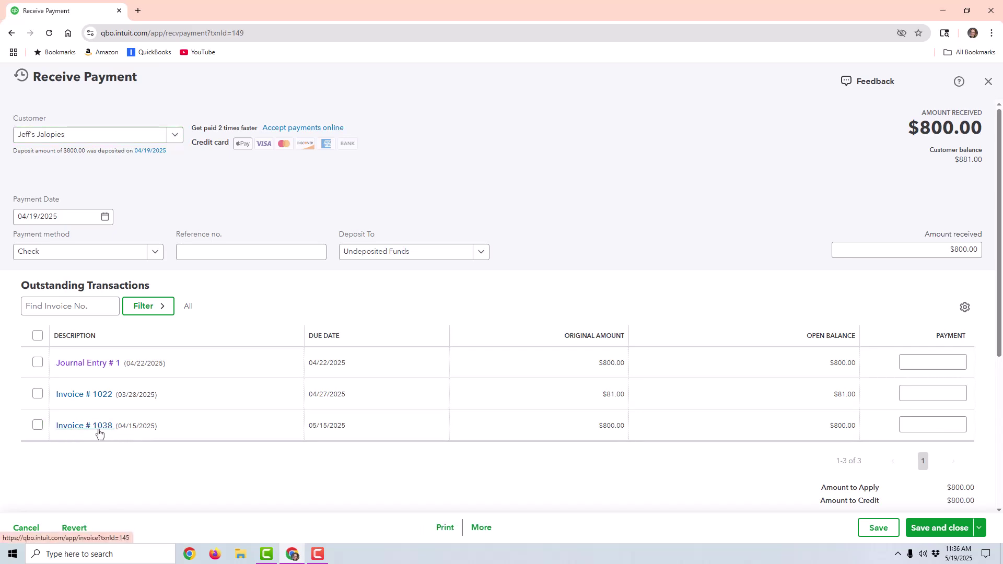
click(43, 363)
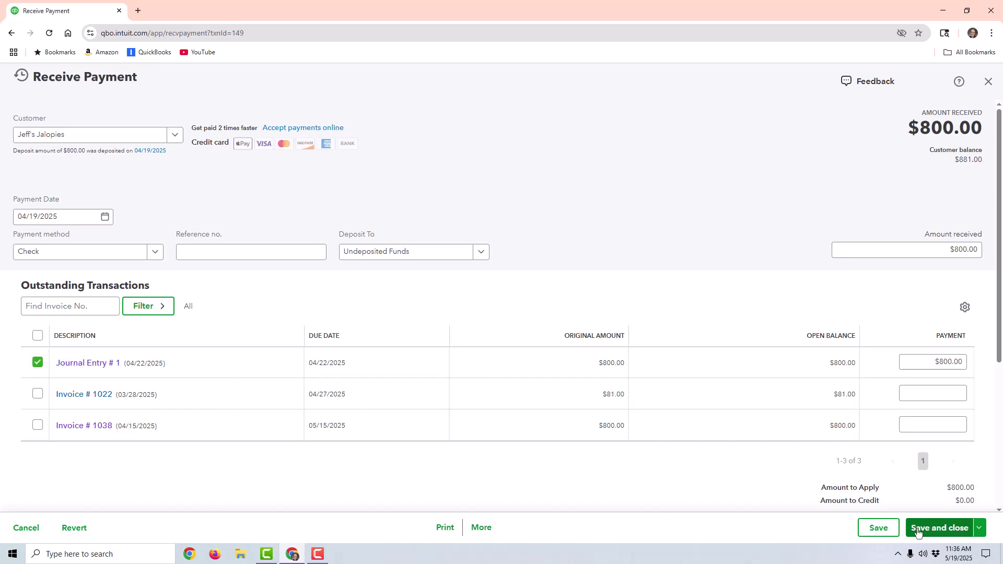
click(939, 528)
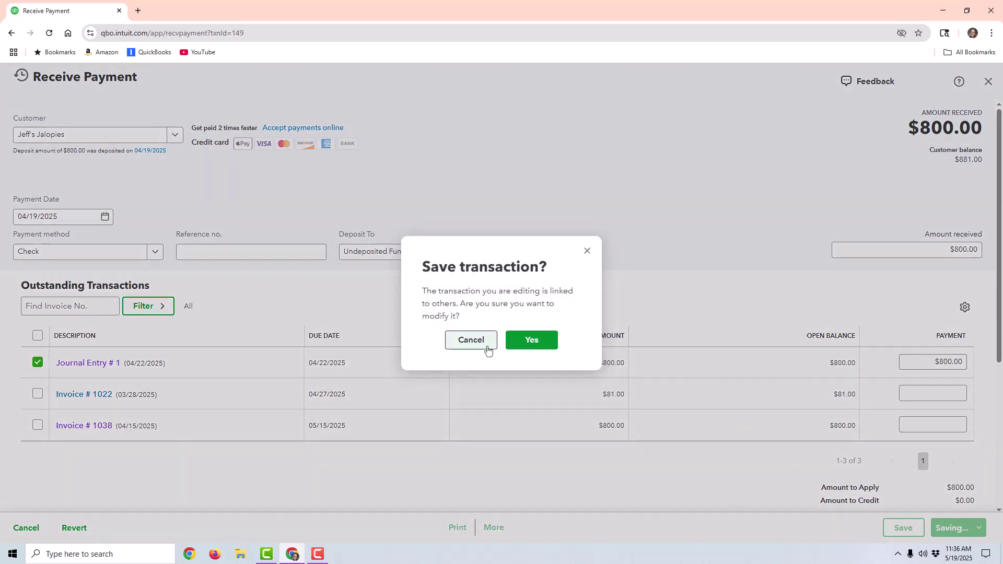
click(525, 341)
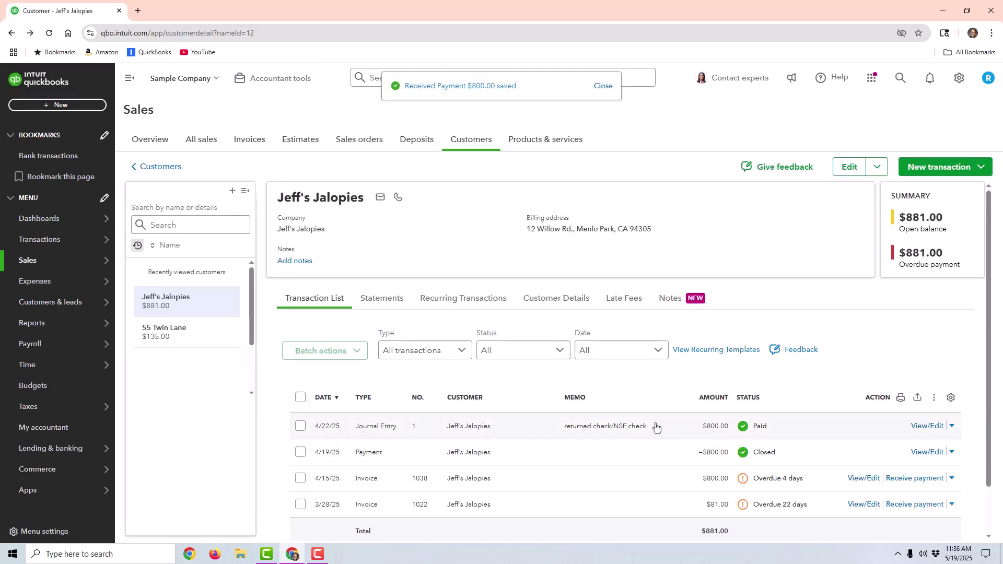
click(952, 479)
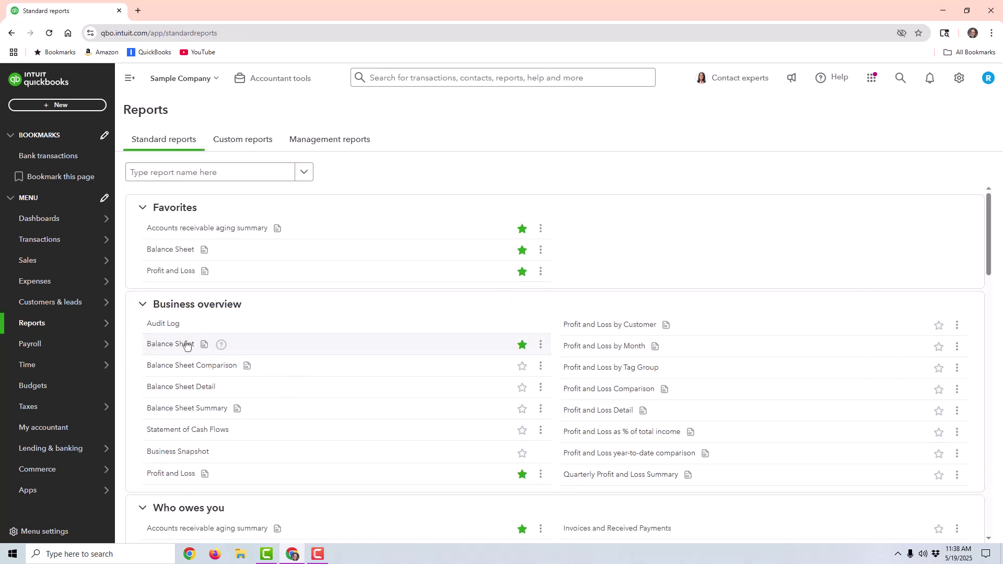
Step: Open Profit and Loss, drill into the 1,050.00 Installation income, then return to the summary
click(169, 279)
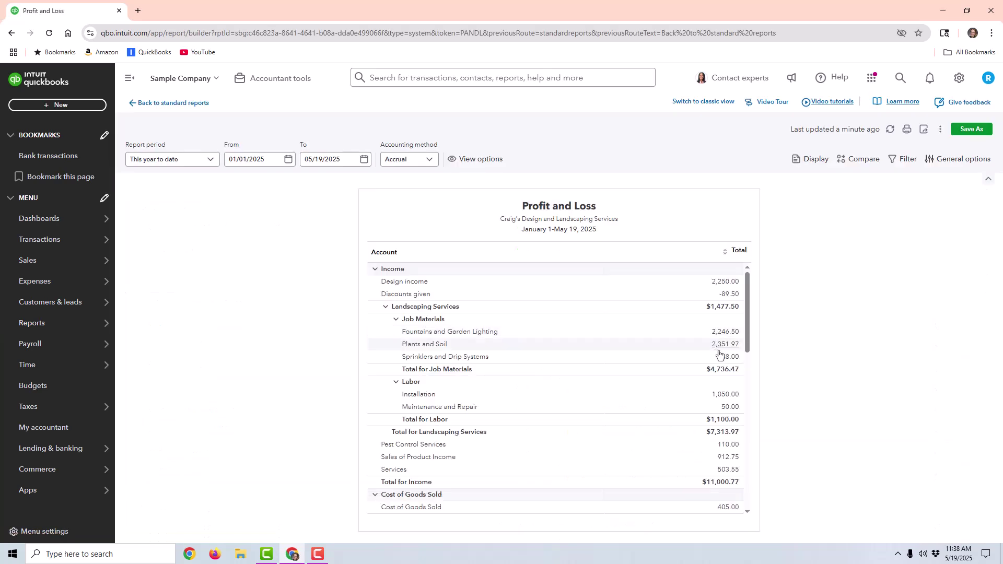
click(731, 396)
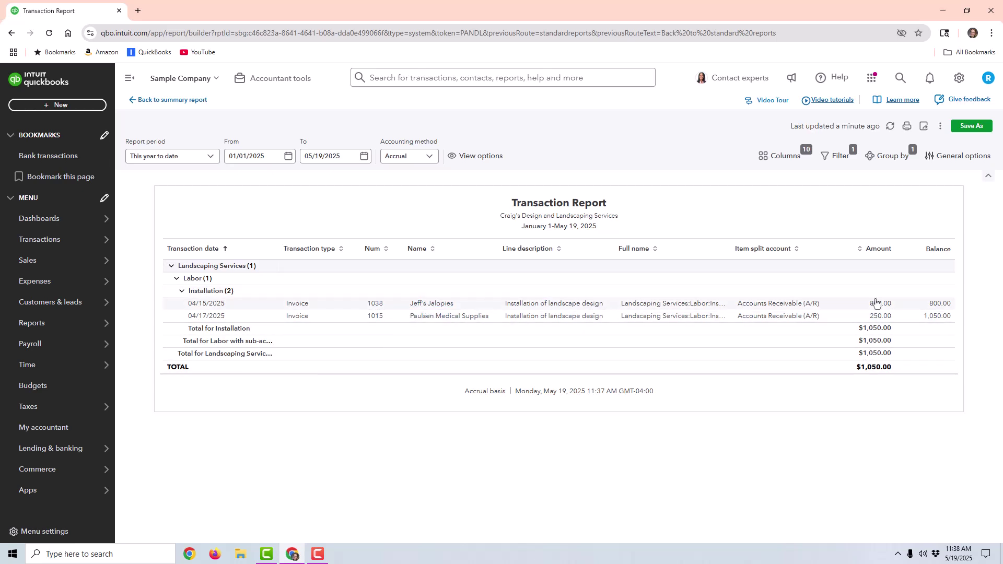
click(207, 102)
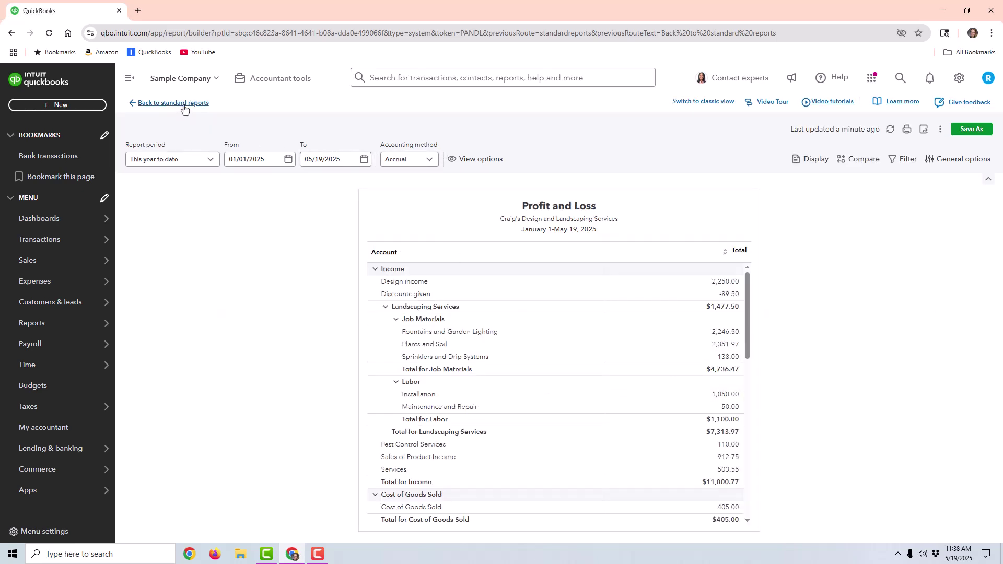
Step: Open the Balance Sheet and drill into Accounts Receivable down to the $6,131.52 total
click(184, 105)
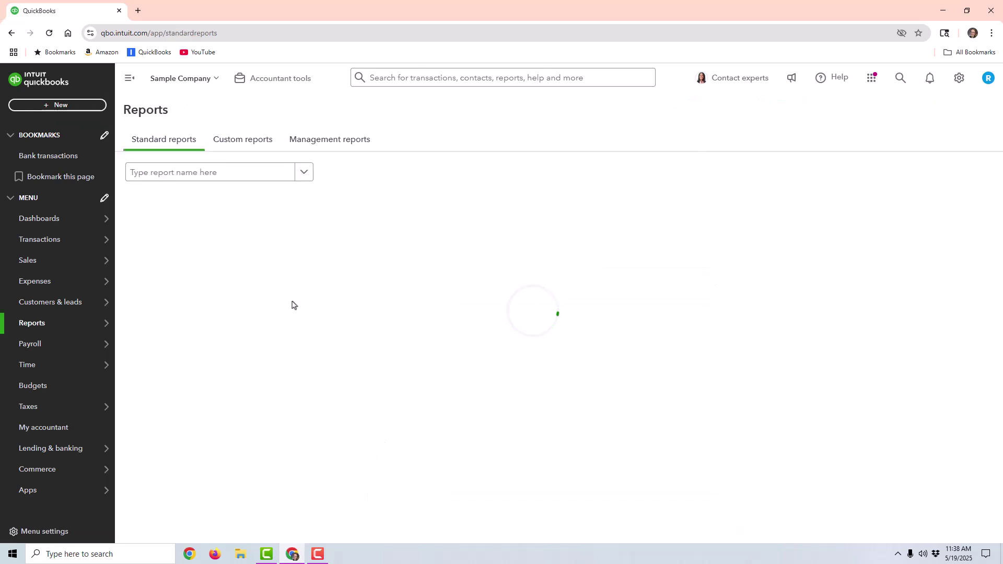
click(168, 252)
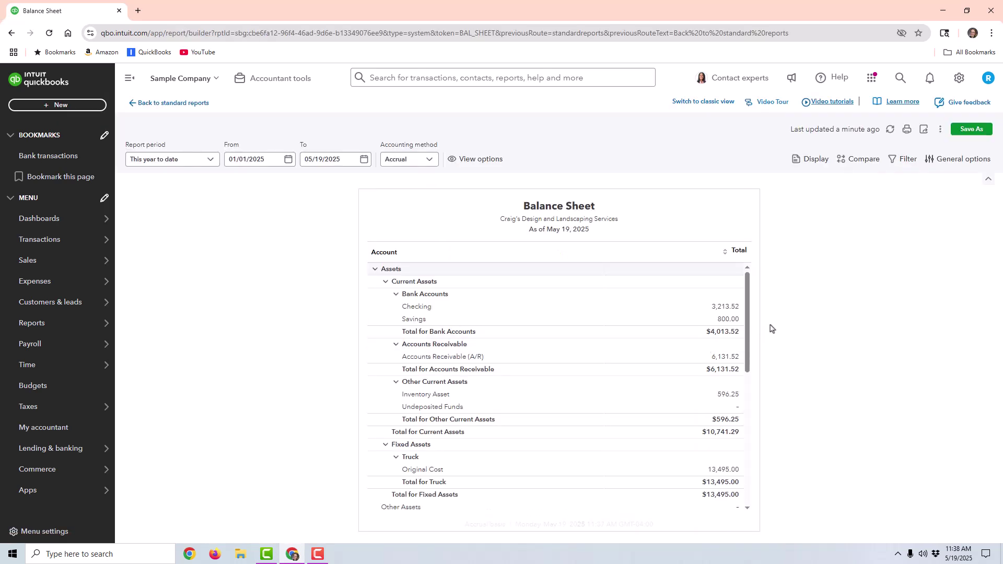
click(726, 359)
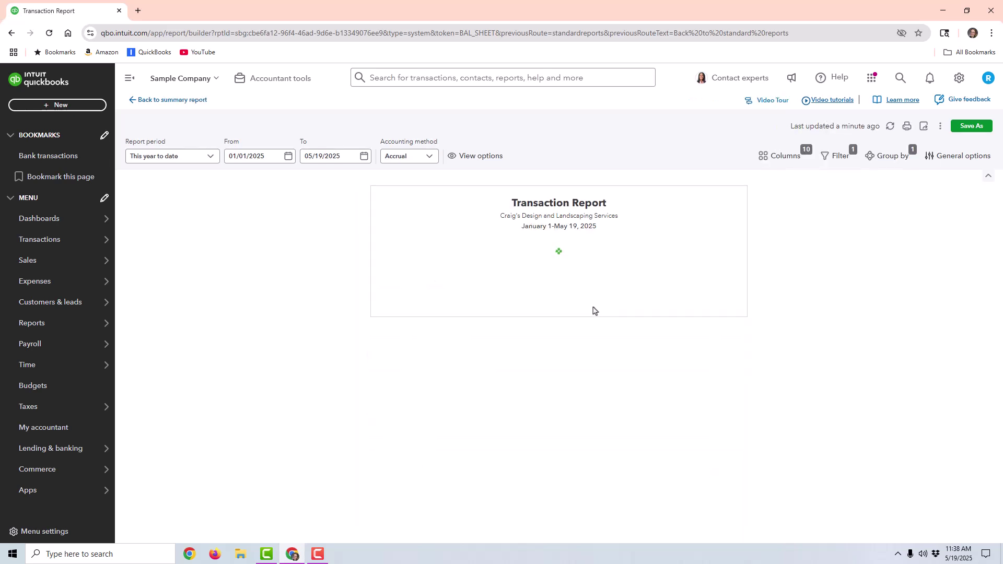
scroll(898, 403, down, 15)
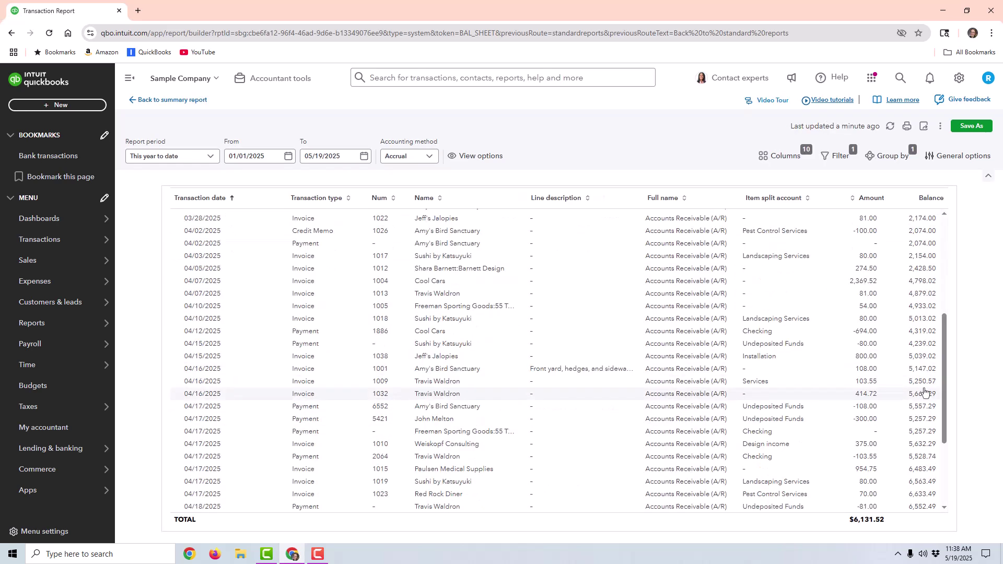
scroll(908, 439, down, 2)
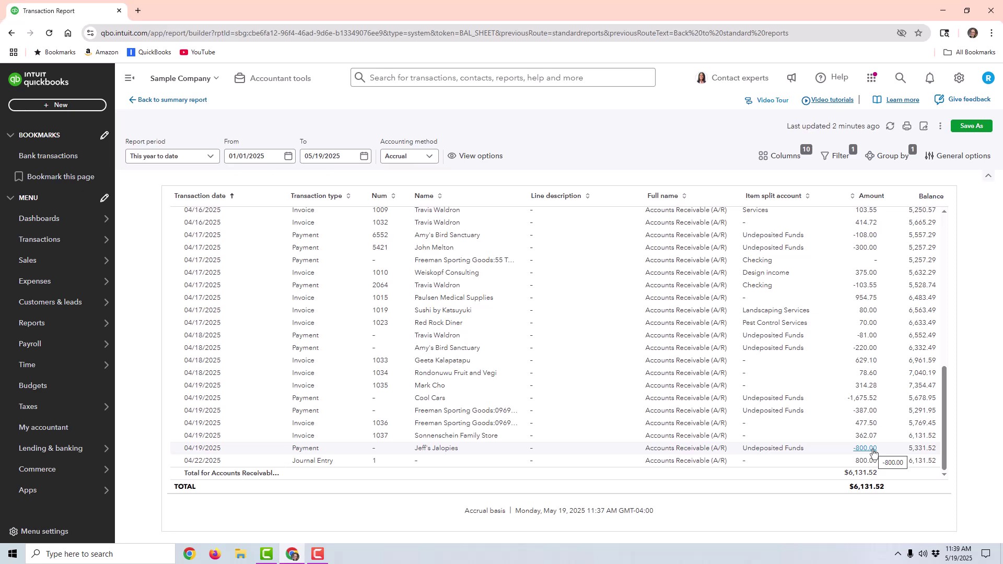
Step: Open Jeff's Jalopies from Customers to check the Paid journal entry and $881.00 balance
mouse_move(79, 261)
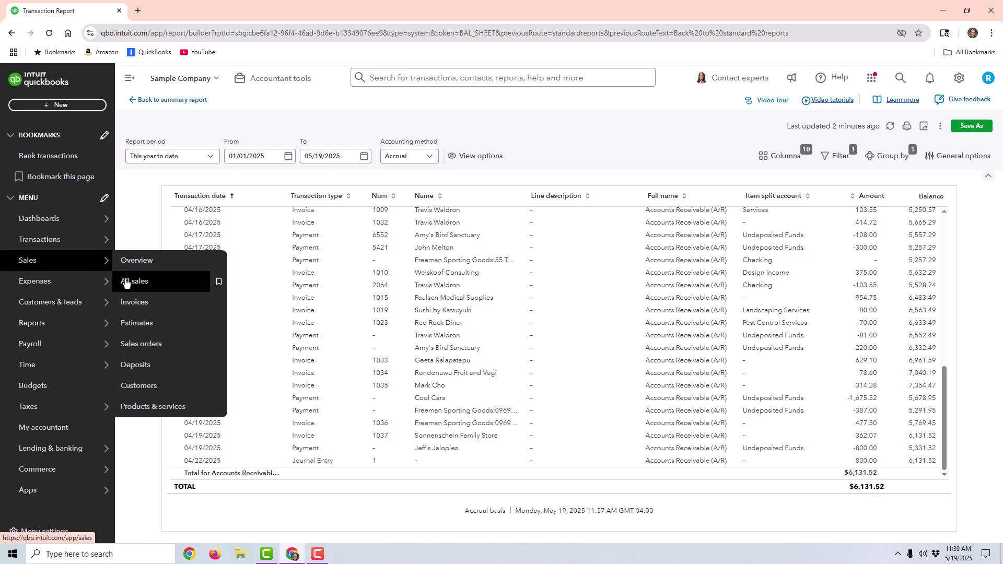
click(164, 389)
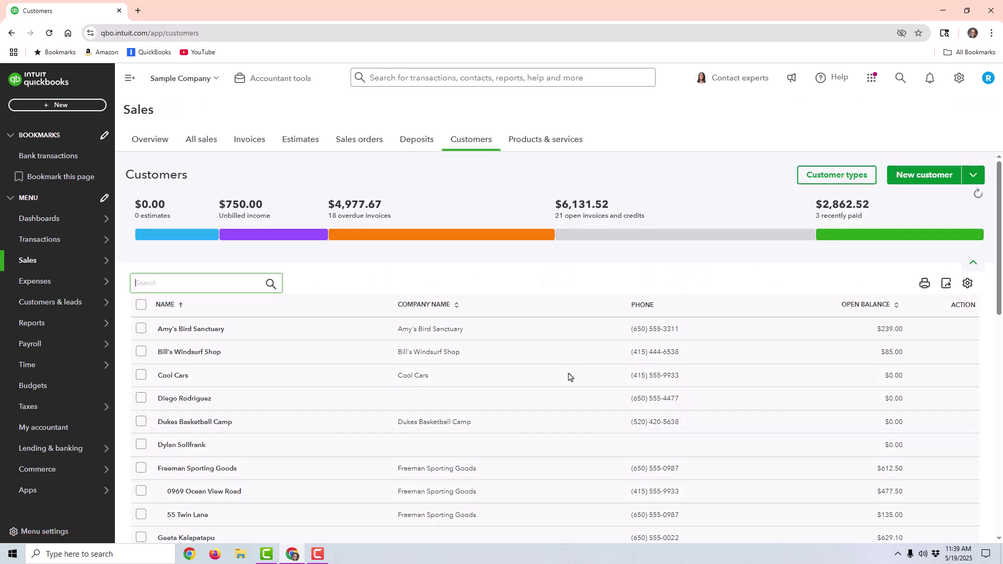
scroll(302, 409, down, 5)
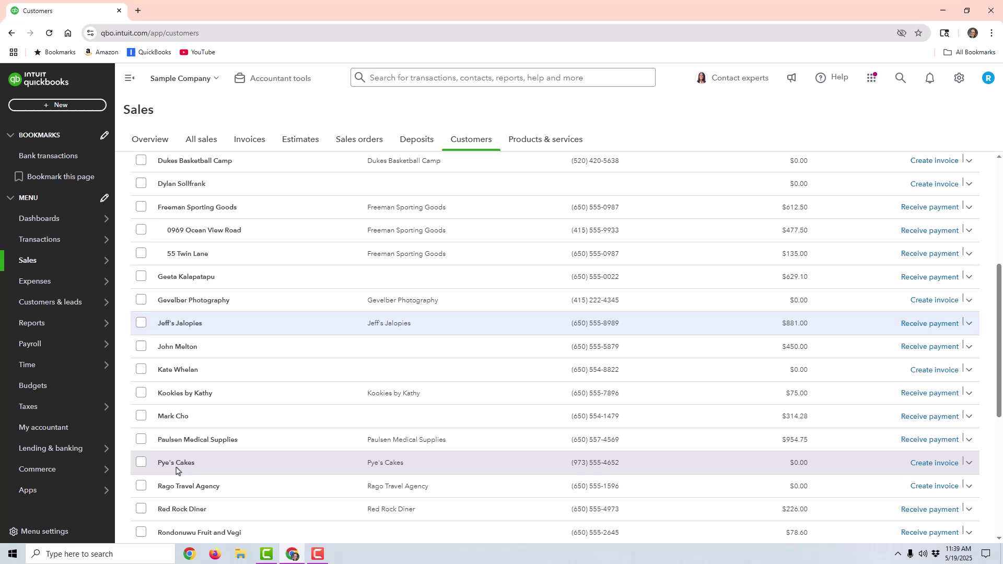
click(173, 322)
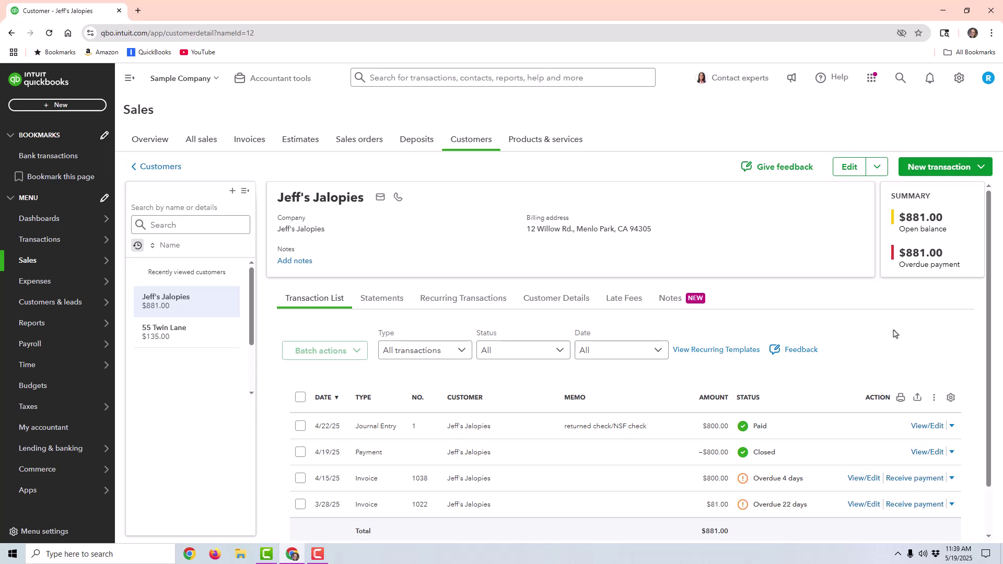
key(F10)
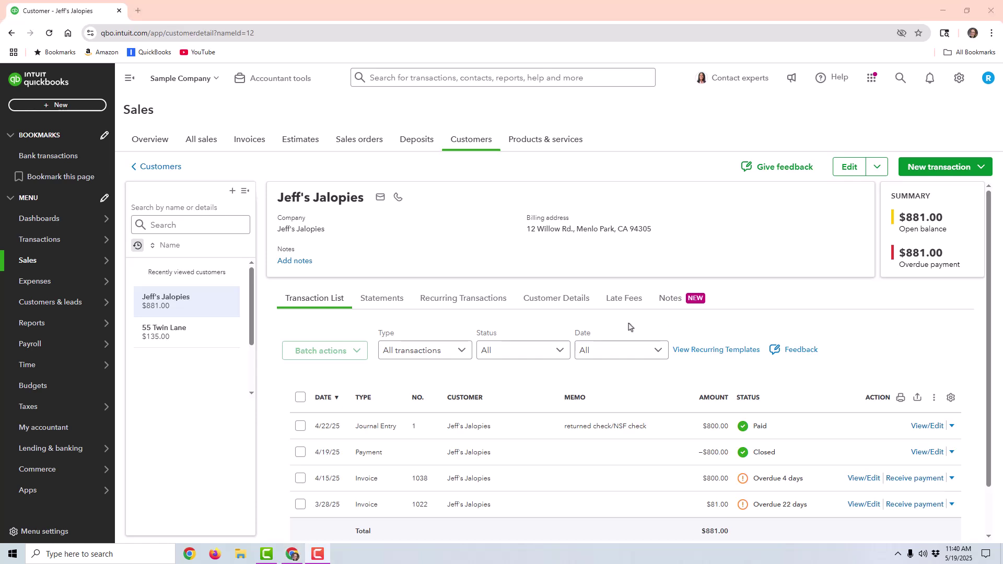